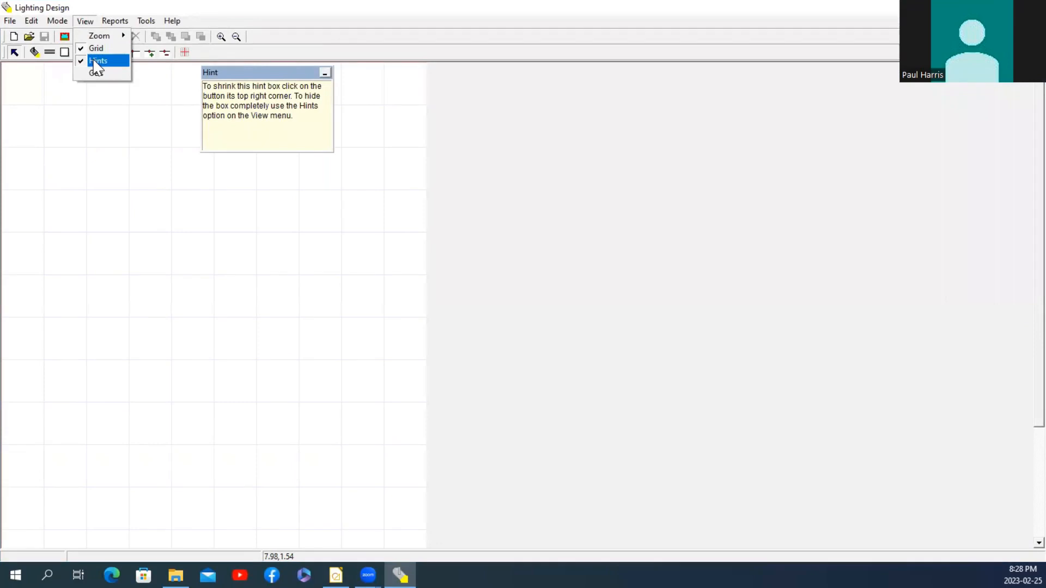
Hide the hint box and open the lighting plan The Light Show.ldf from The Light Show folder
click(97, 61)
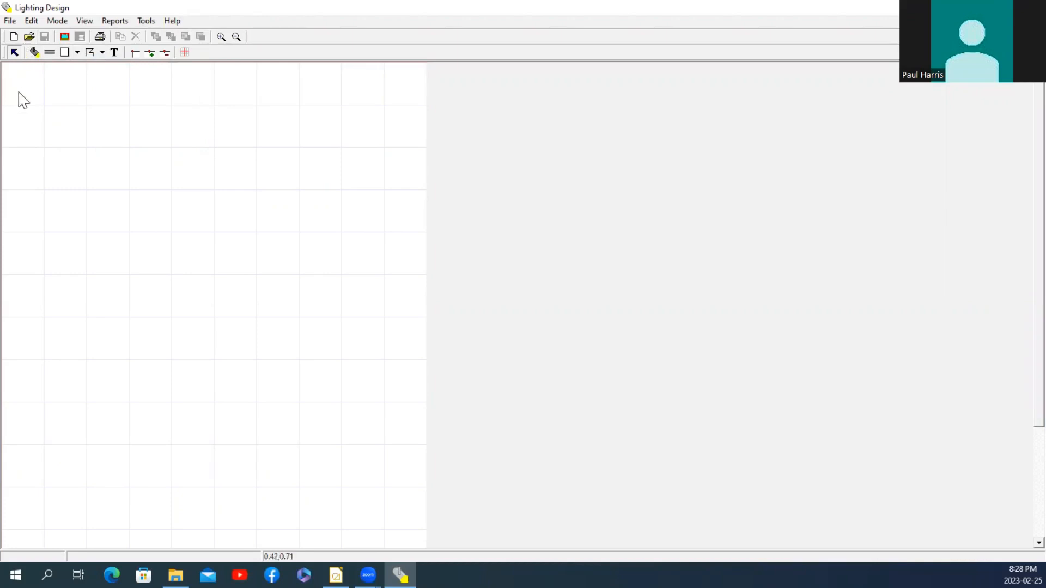
click(10, 20)
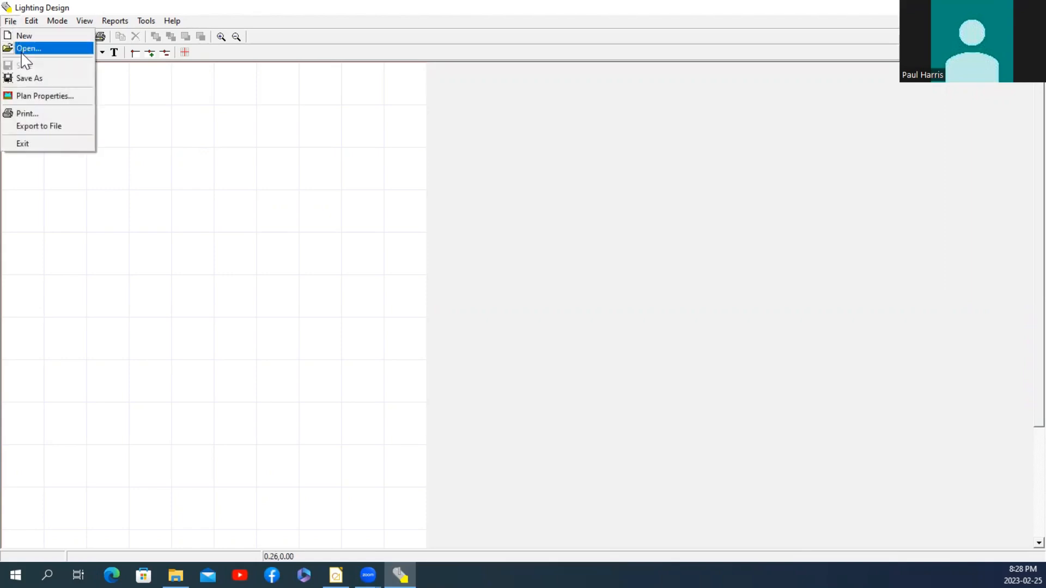
click(25, 49)
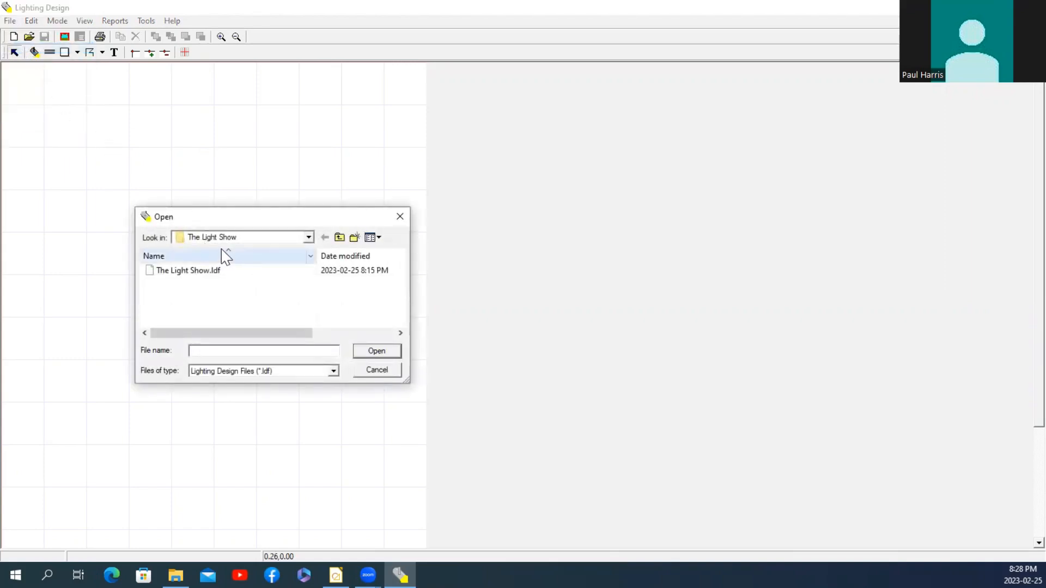
double_click(196, 271)
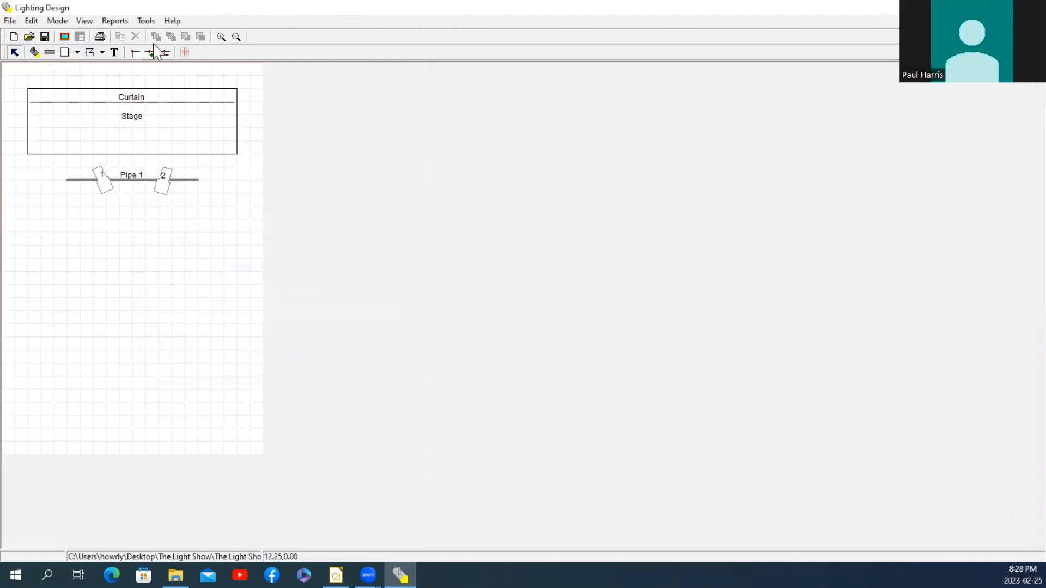
click(220, 36)
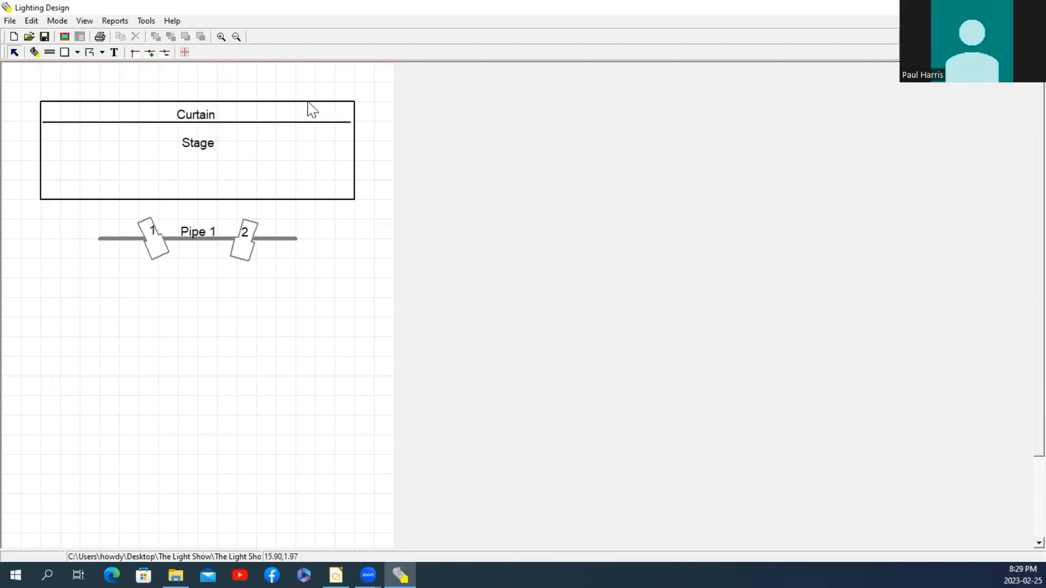
click(10, 21)
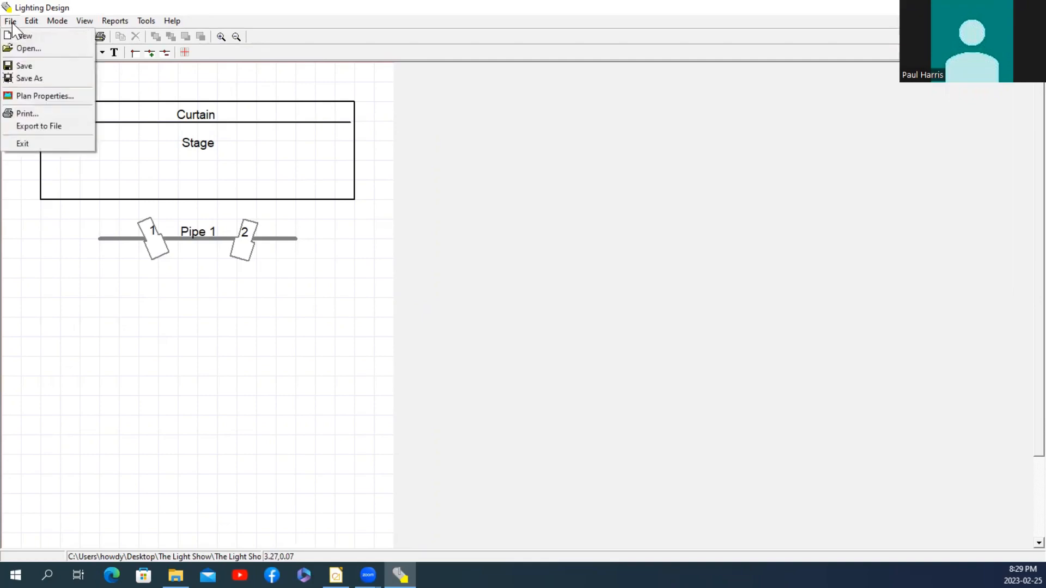
click(41, 126)
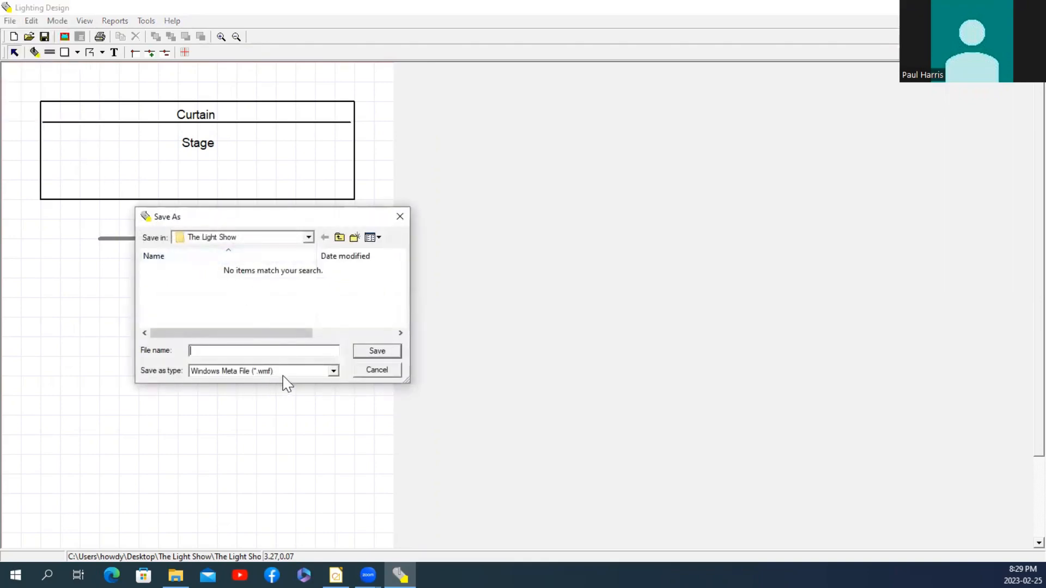
click(375, 371)
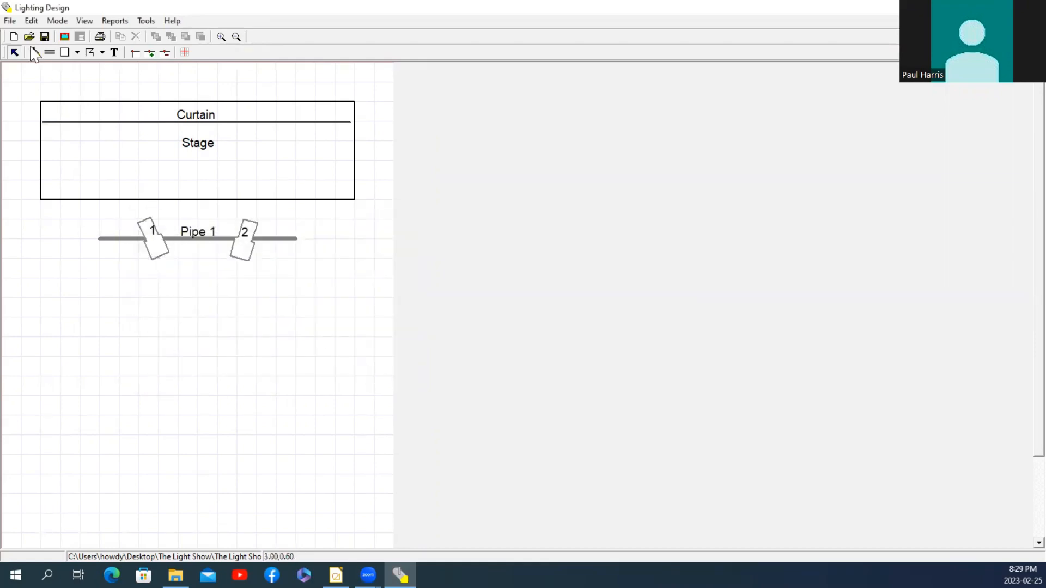
Print the whole lighting plan with Microsoft Print to PDF as the printer
click(11, 21)
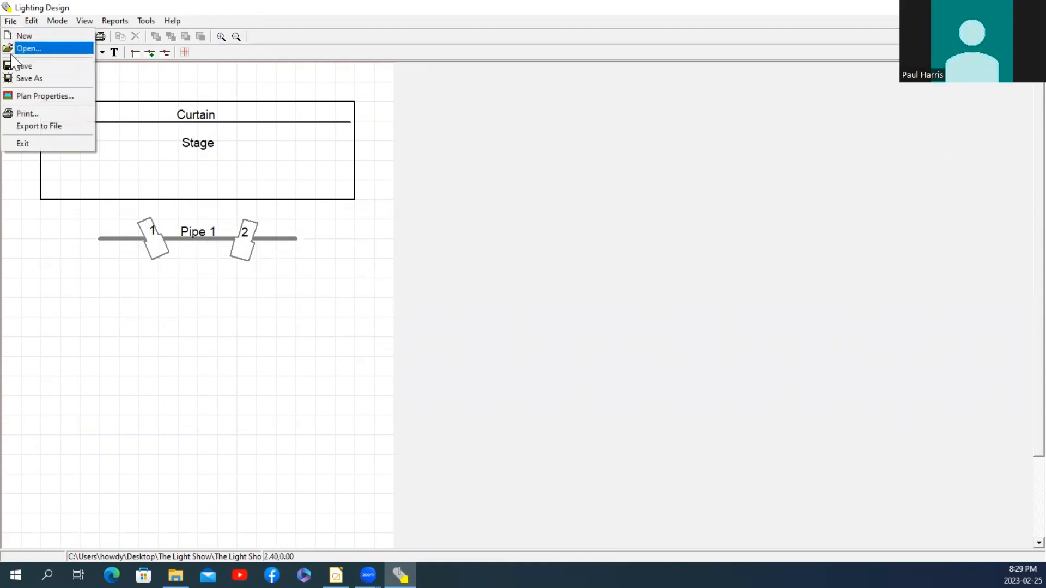
click(16, 112)
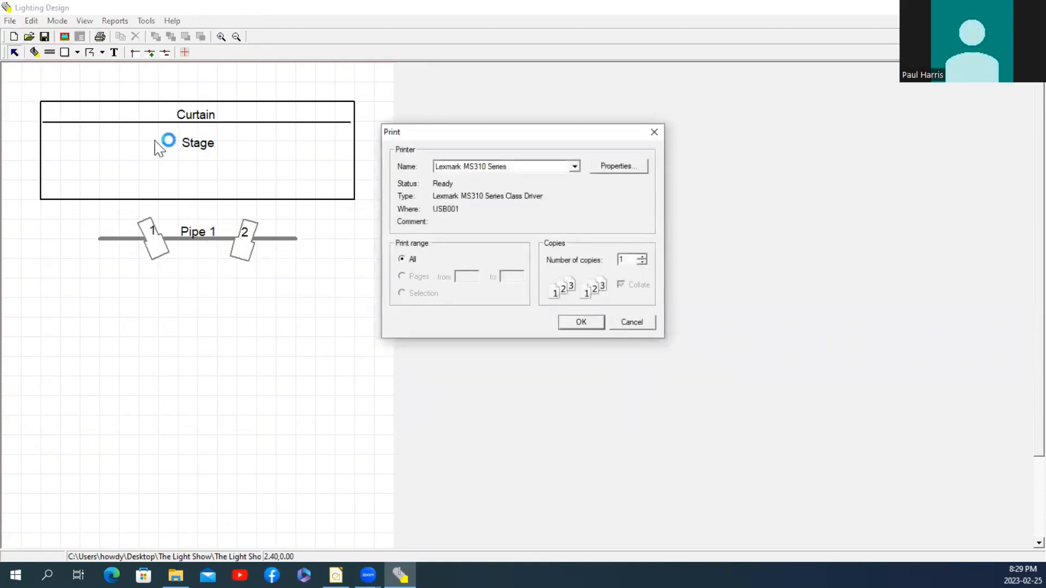
click(575, 167)
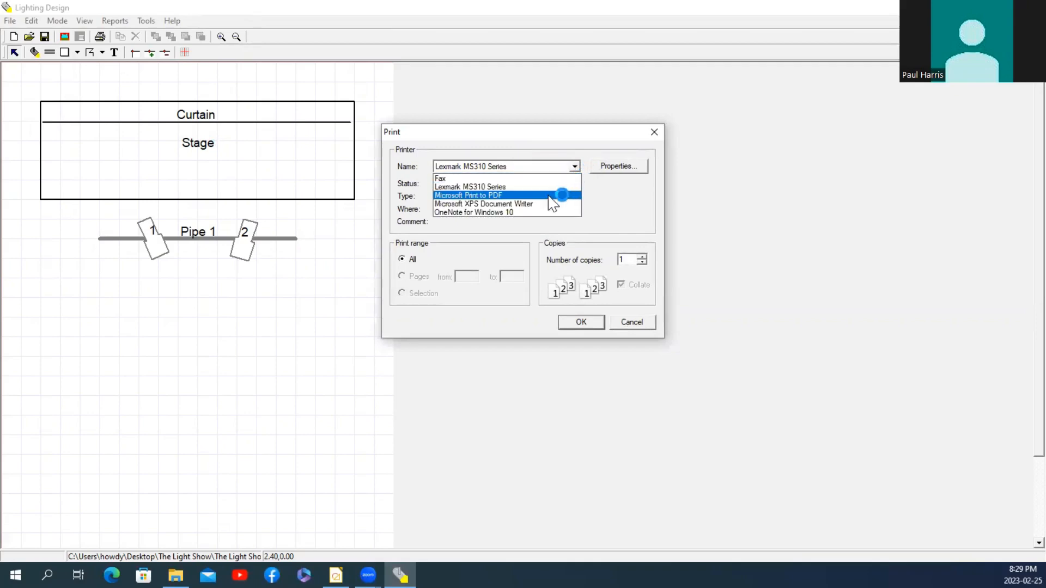
click(501, 196)
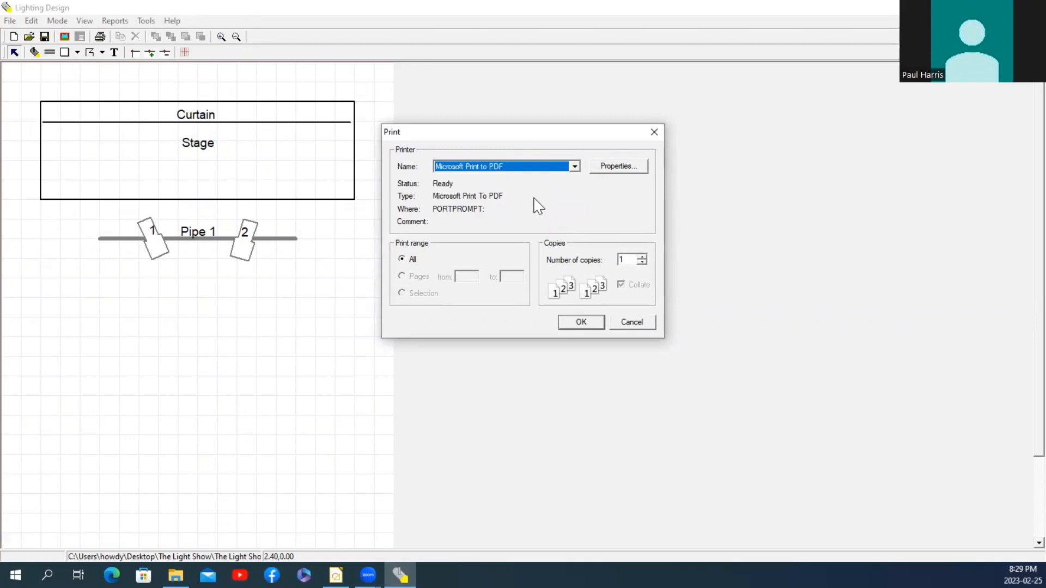
click(596, 322)
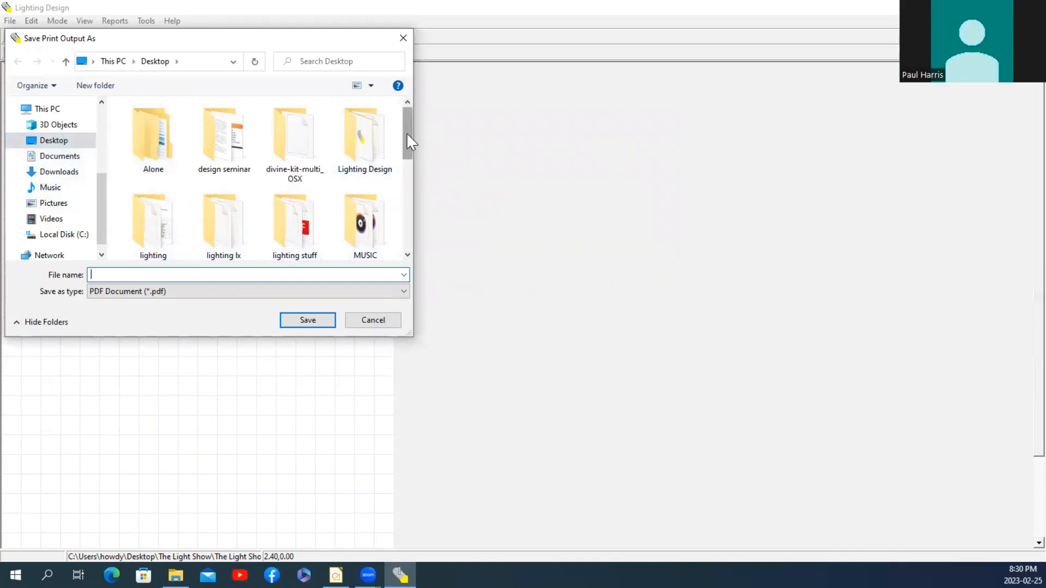
Save the PDF output as The Light Show V1 in The Light Show folder on the desktop
drag(406, 132, 404, 218)
double_click(145, 159)
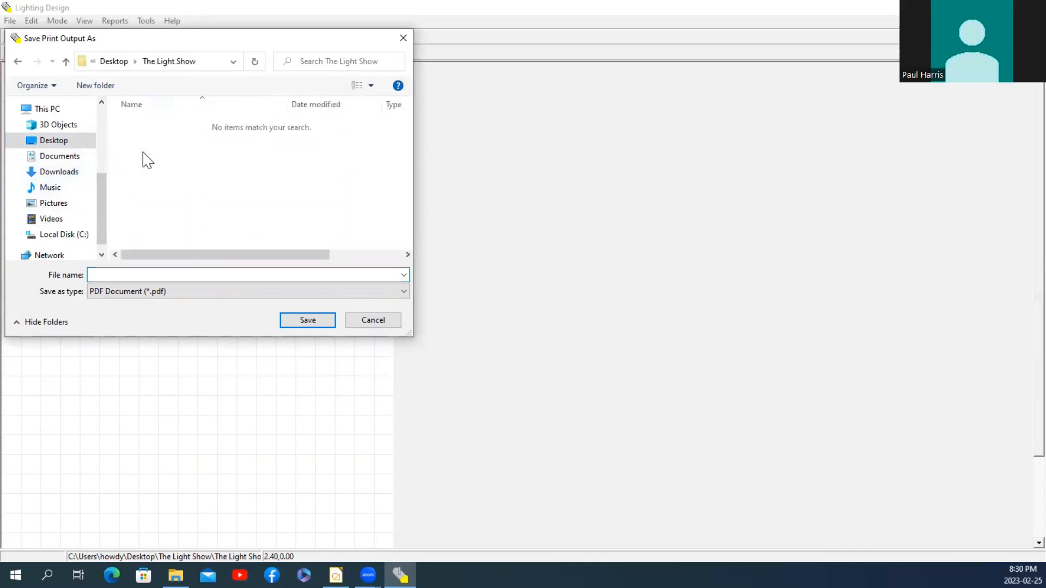
click(137, 274)
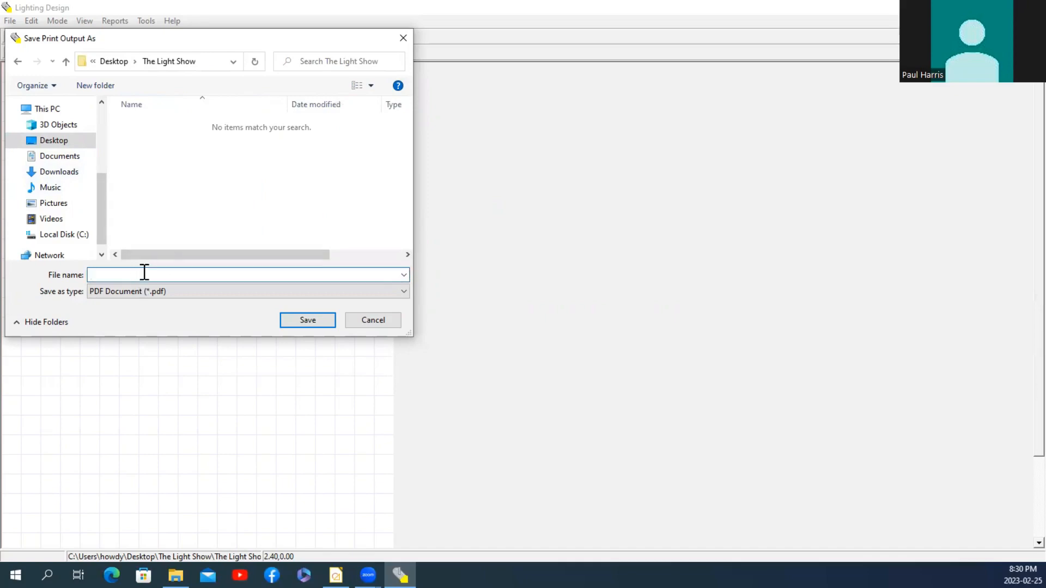
text(THe)
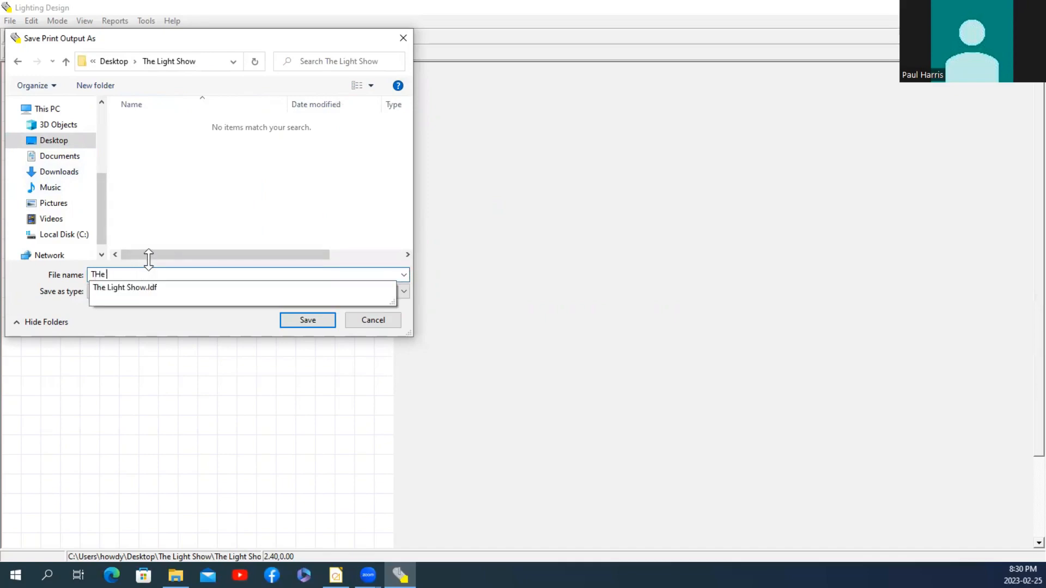
text(he Light)
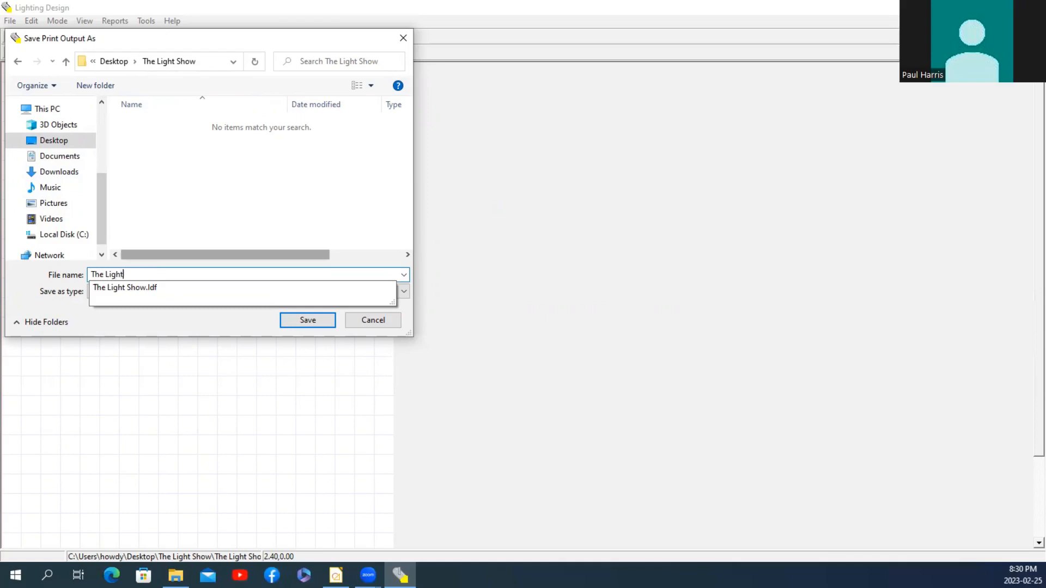
text( Show V)
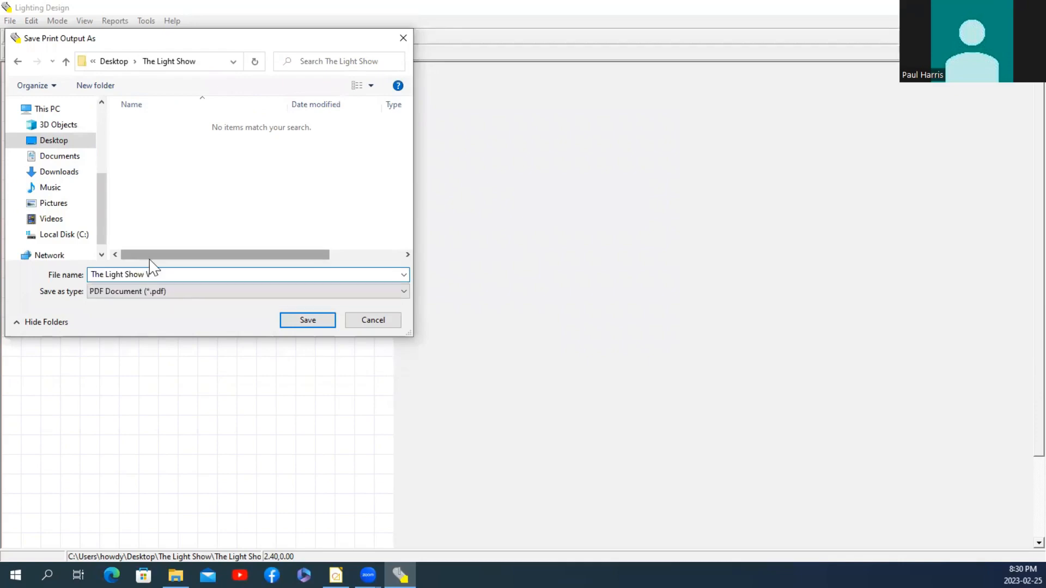
text(1)
click(321, 325)
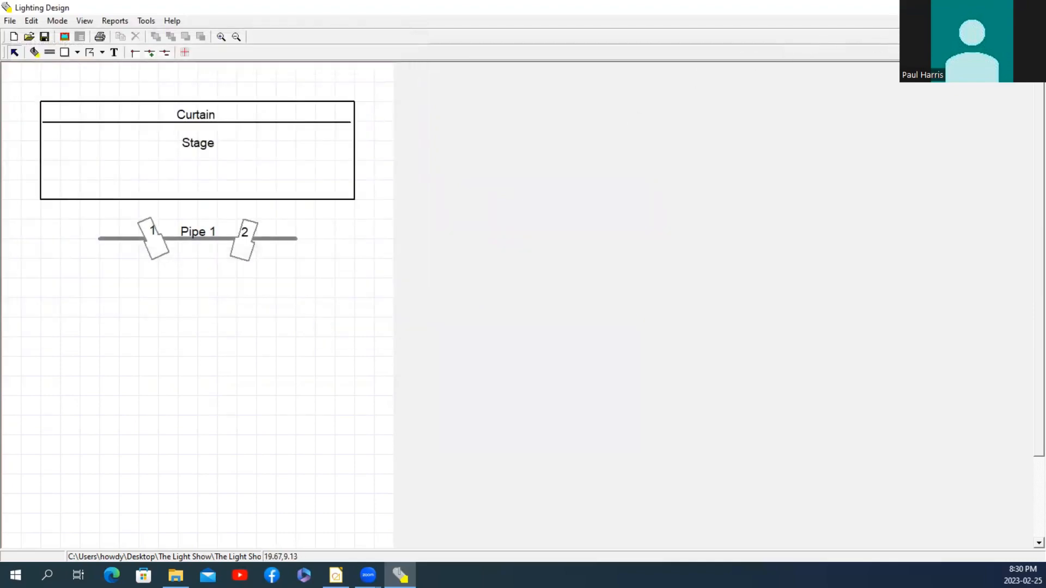
Check the printed plan by viewing The Light Show V1 PDF from the desktop's The Light Show folder, down to its title block
click(967, 7)
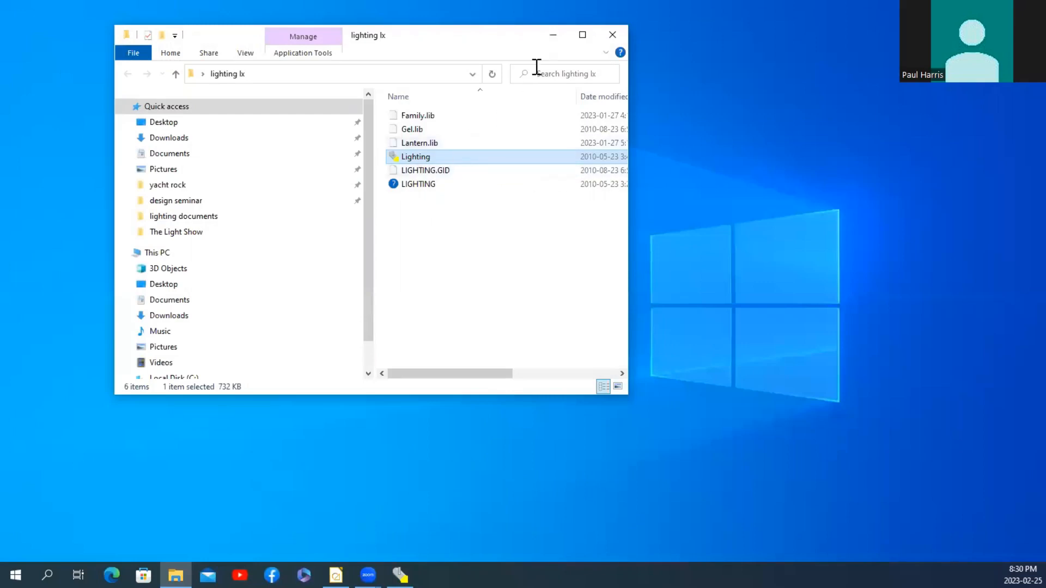
click(553, 35)
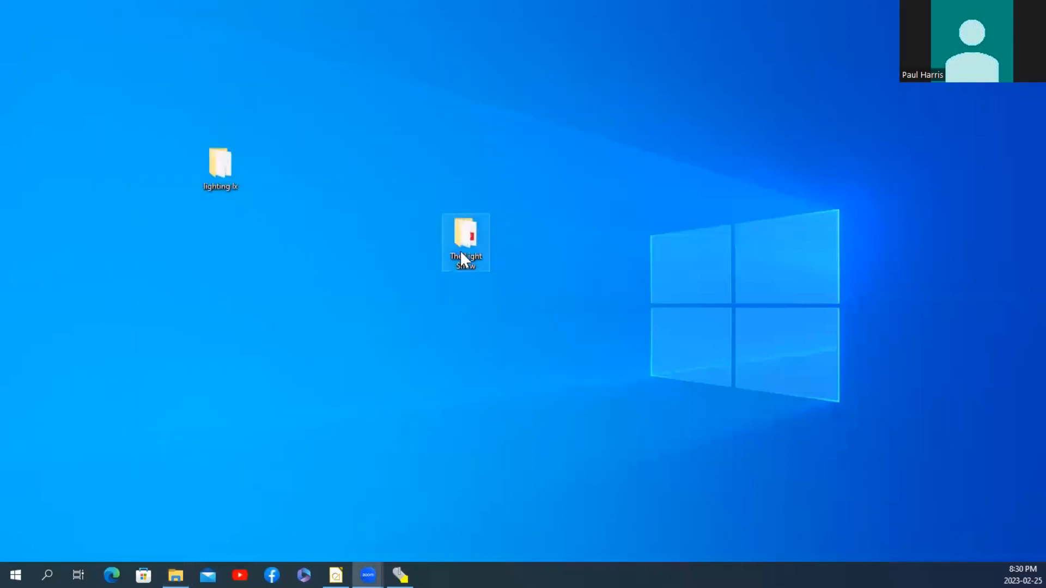
double_click(461, 251)
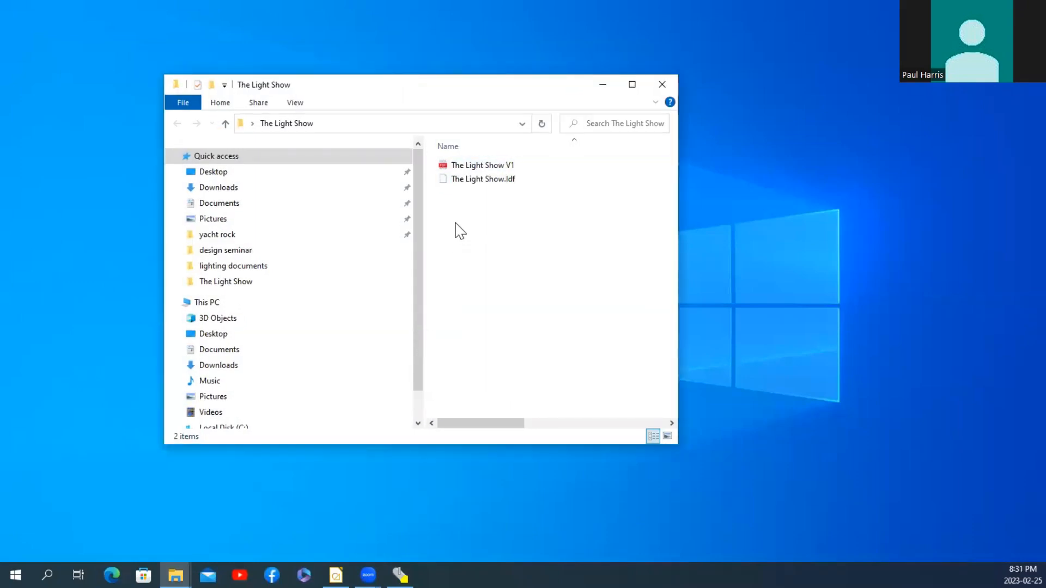
double_click(482, 166)
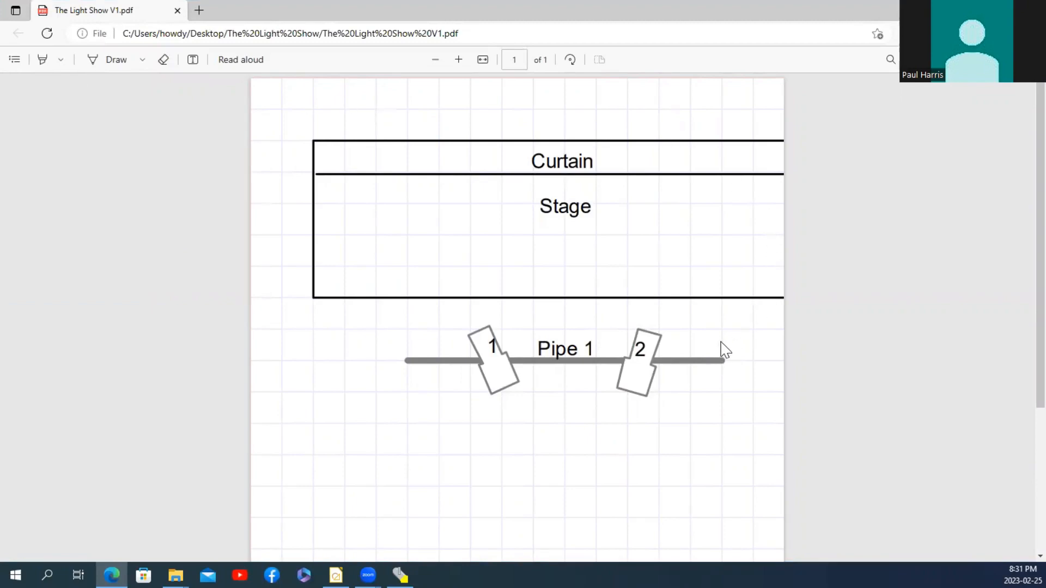
scroll(725, 348, down, 3)
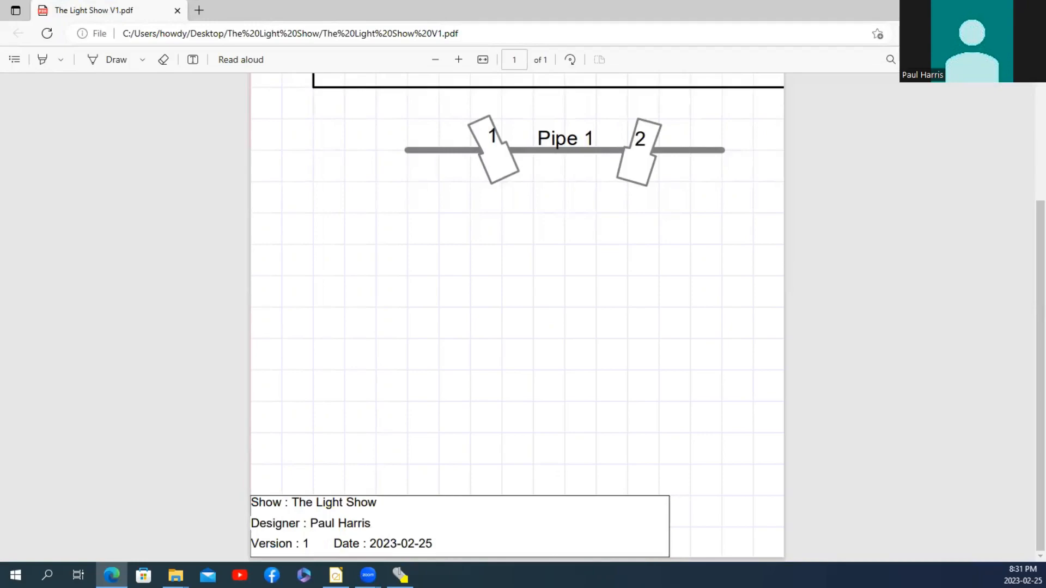
click(1030, 10)
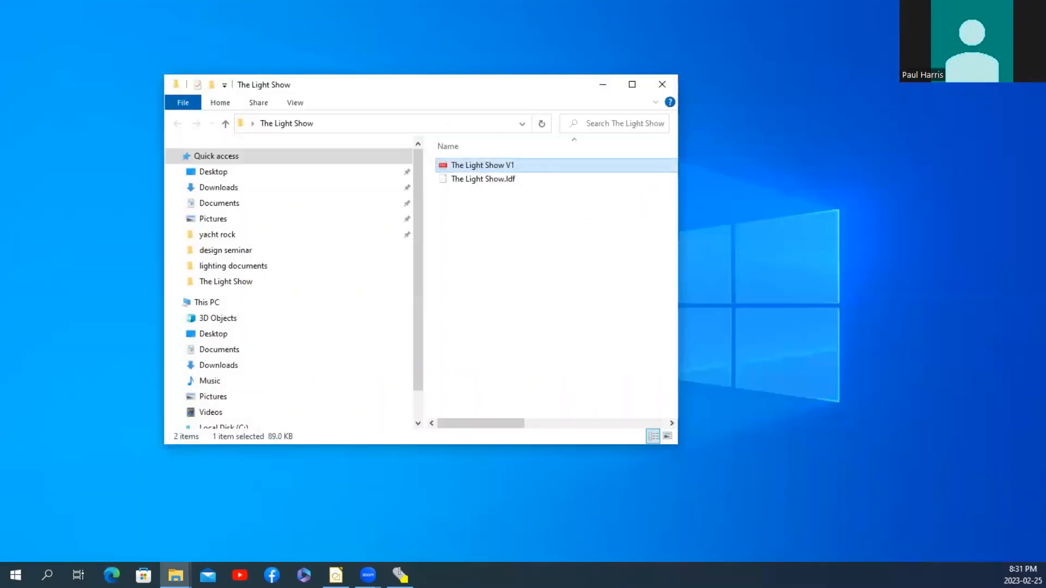
click(661, 86)
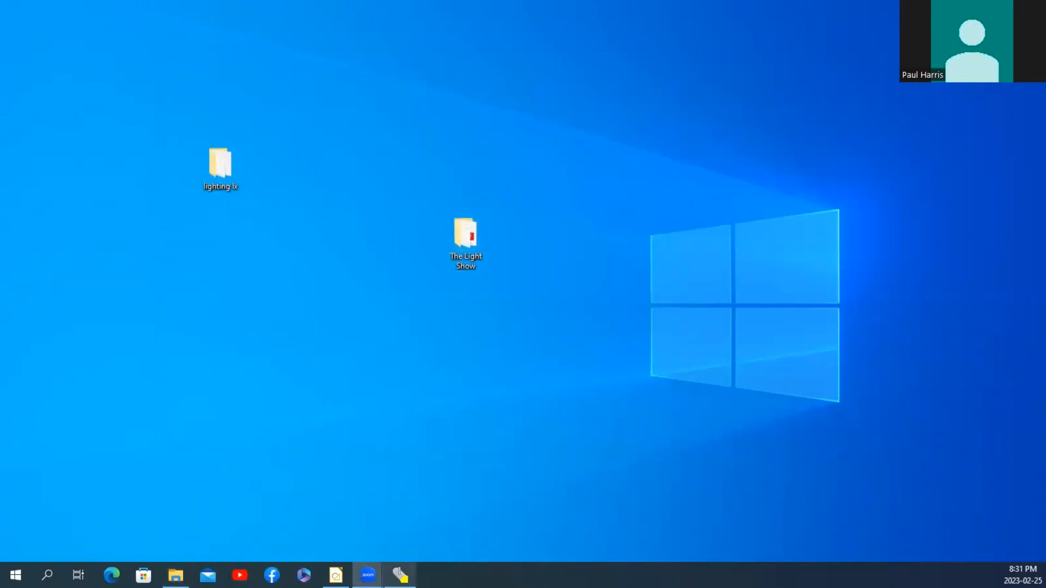
Switch back to Lighting Design and review the Lantern Index report for the plan
mouse_move(400, 575)
click(388, 523)
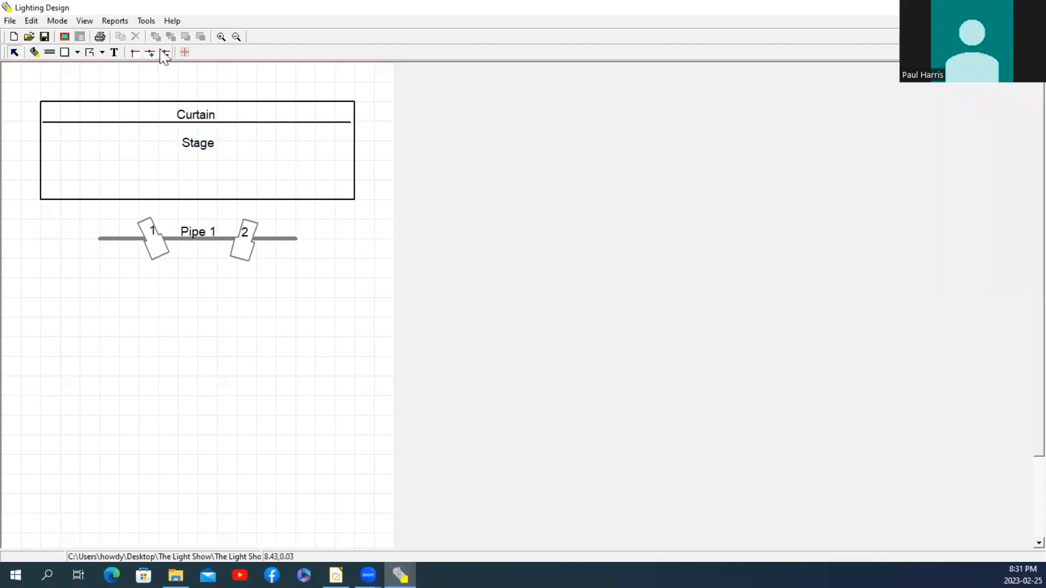
click(107, 22)
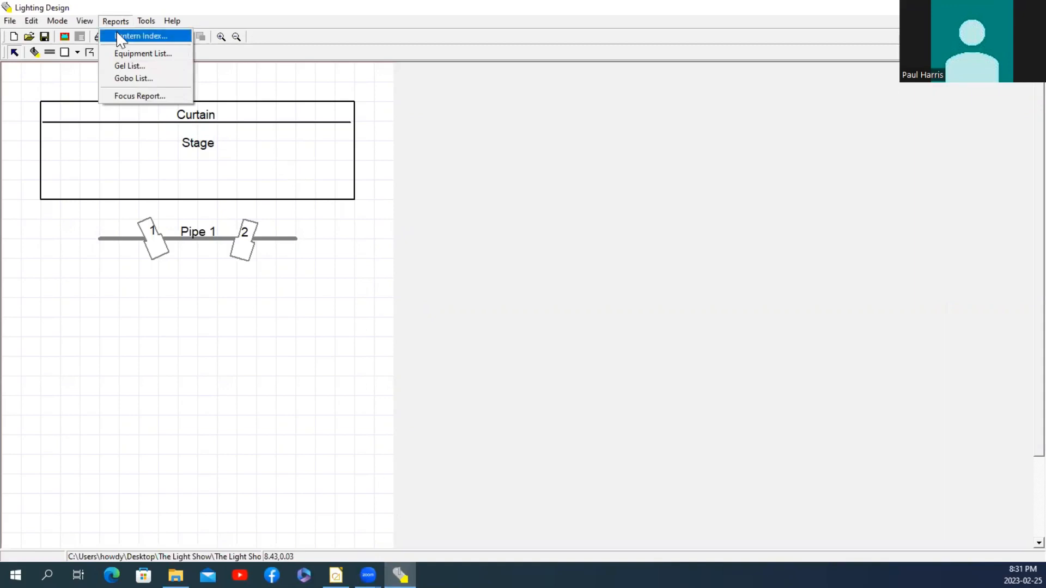
click(121, 38)
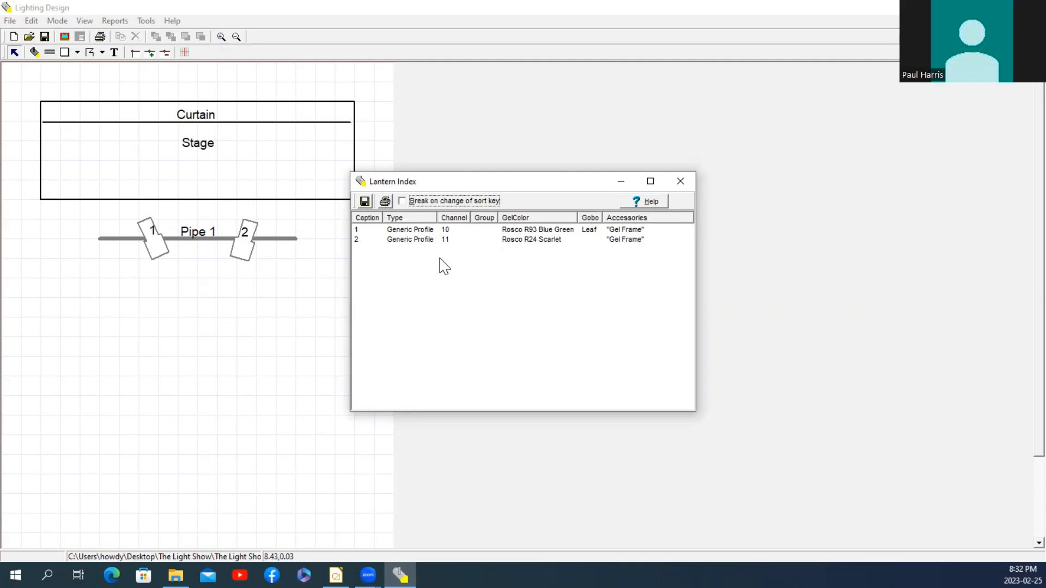
click(680, 181)
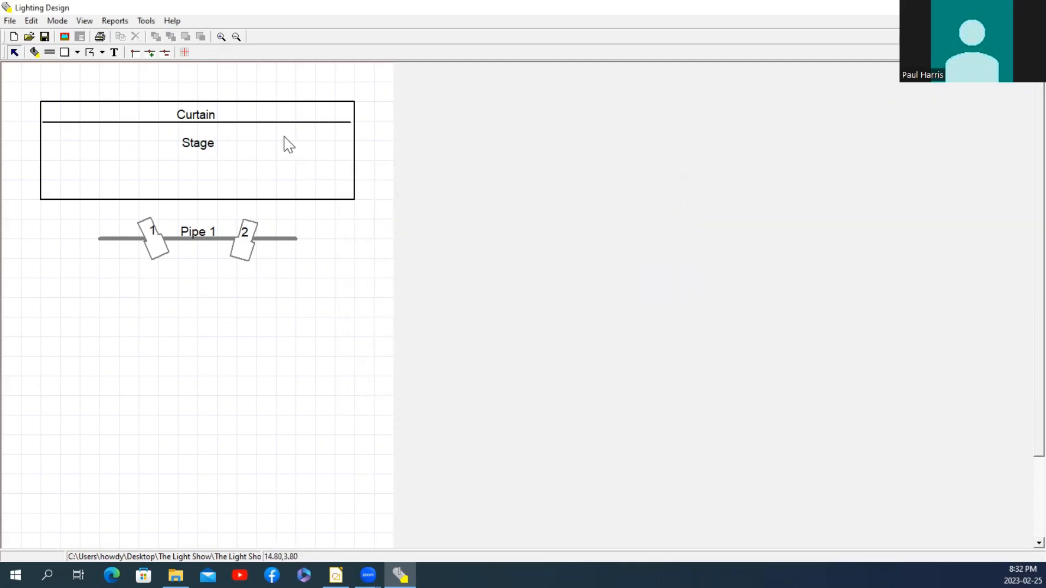
Review the Equipment List report and bring up the Gel List report for the plan
click(116, 22)
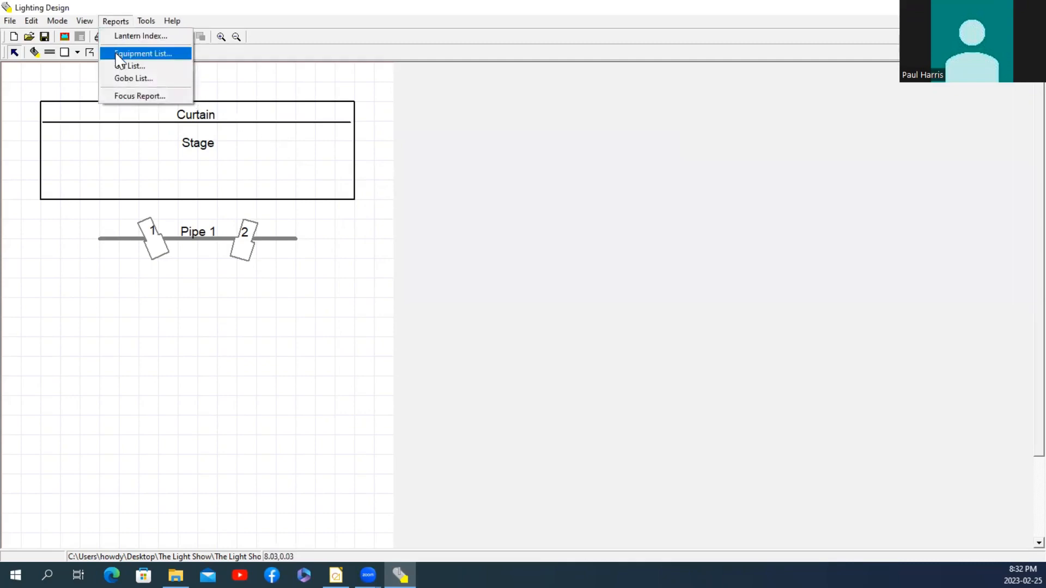
click(119, 54)
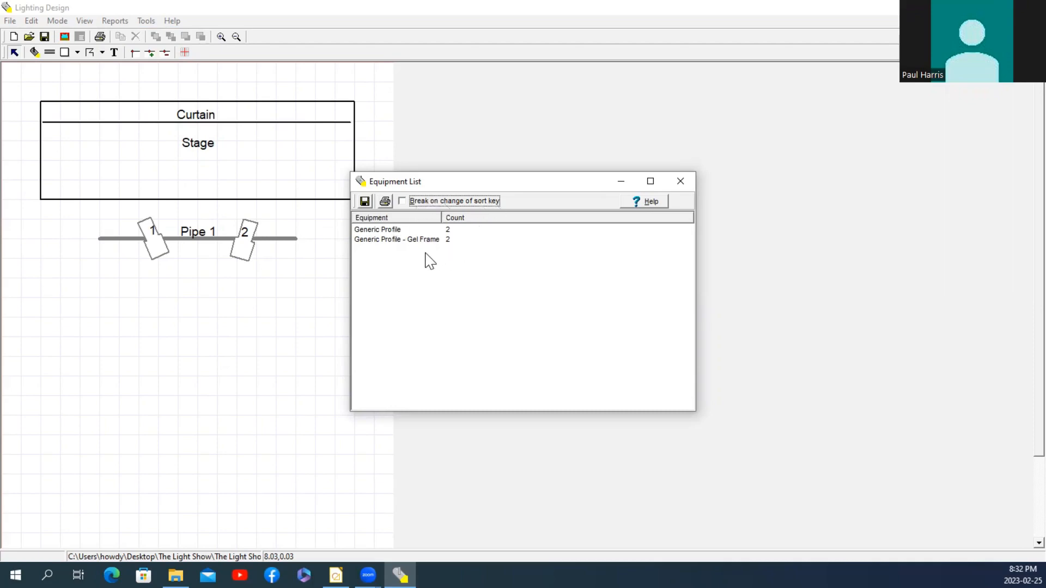
click(680, 181)
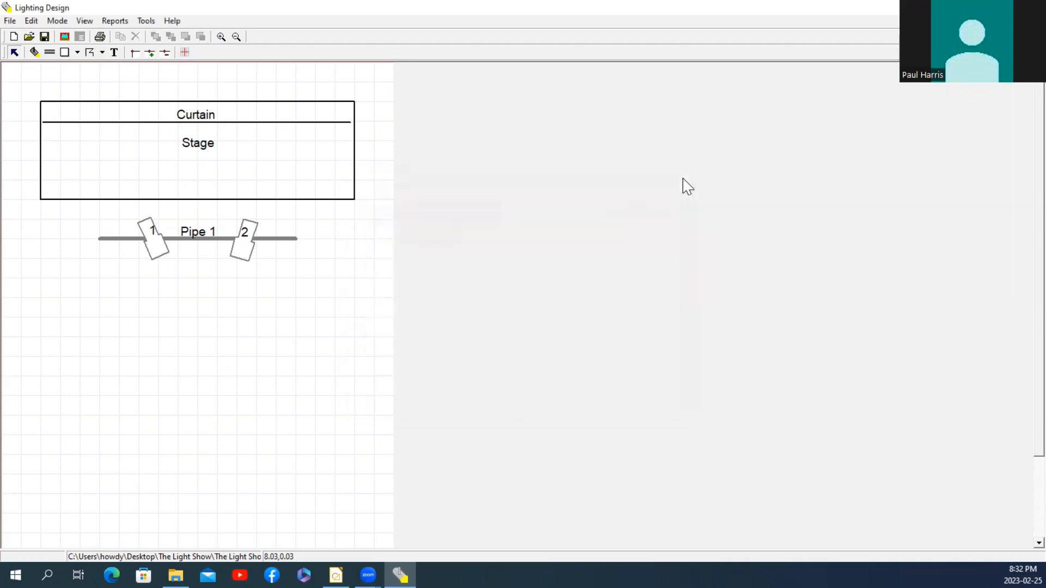
click(116, 22)
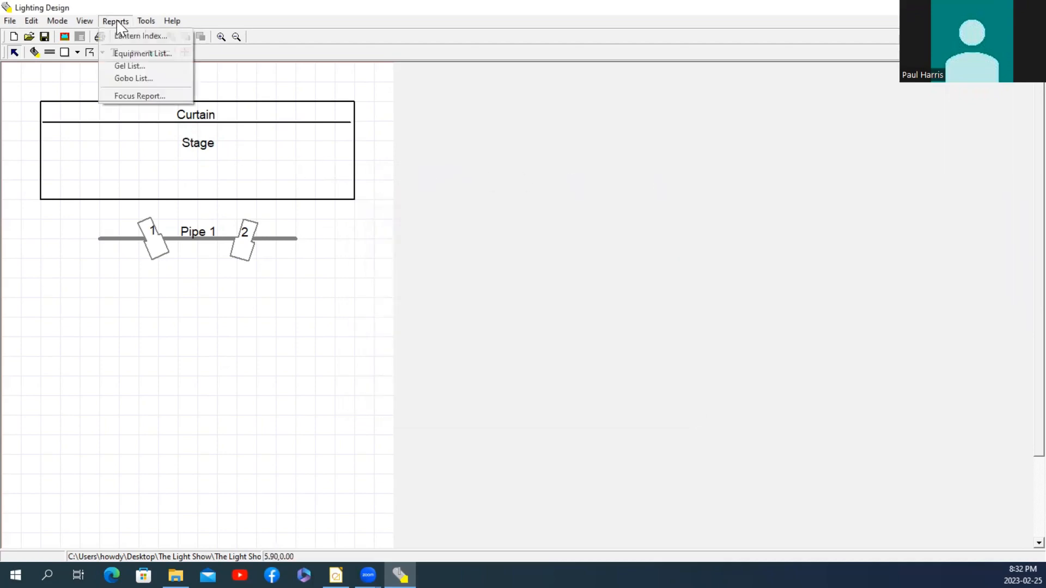
click(125, 66)
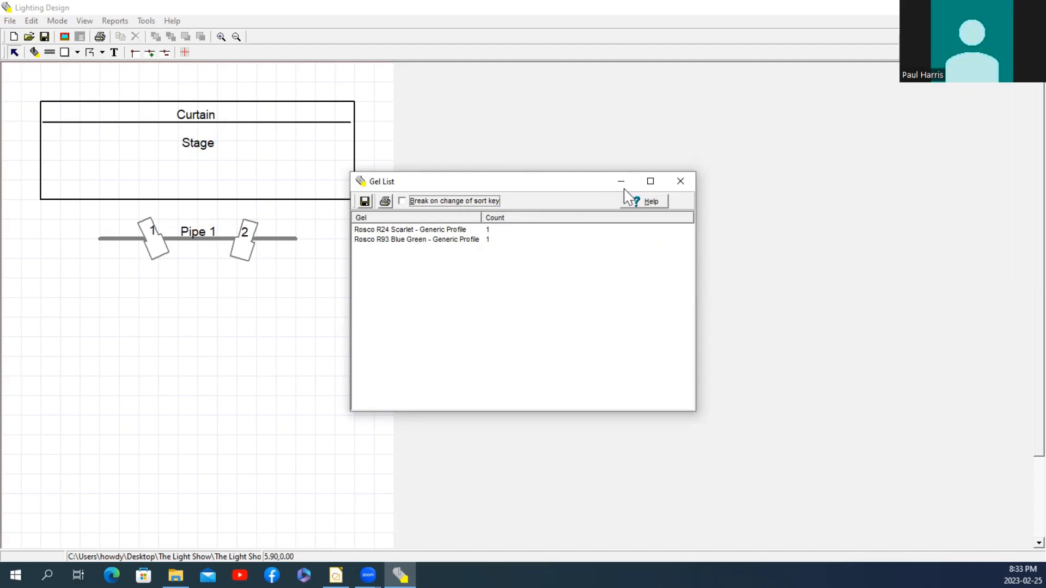
Close the Gel List, then review the Gobo List and the Focus Report for the plan
click(679, 182)
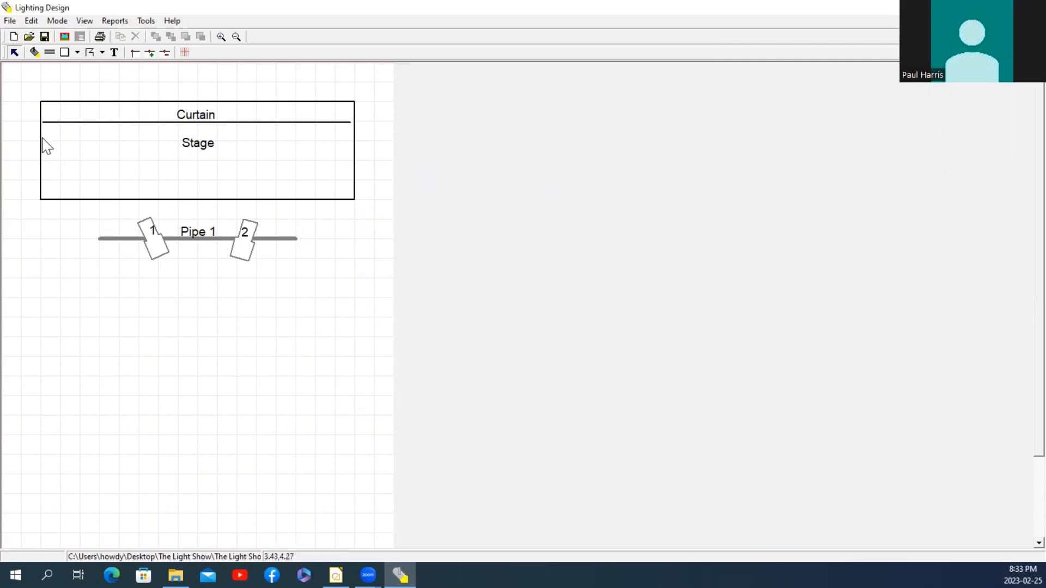
click(112, 22)
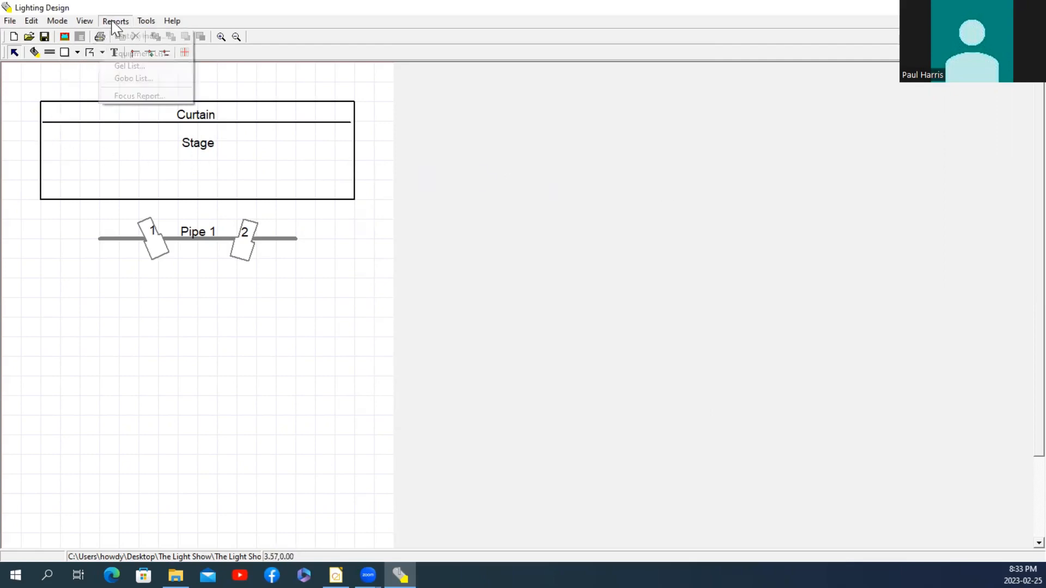
click(125, 79)
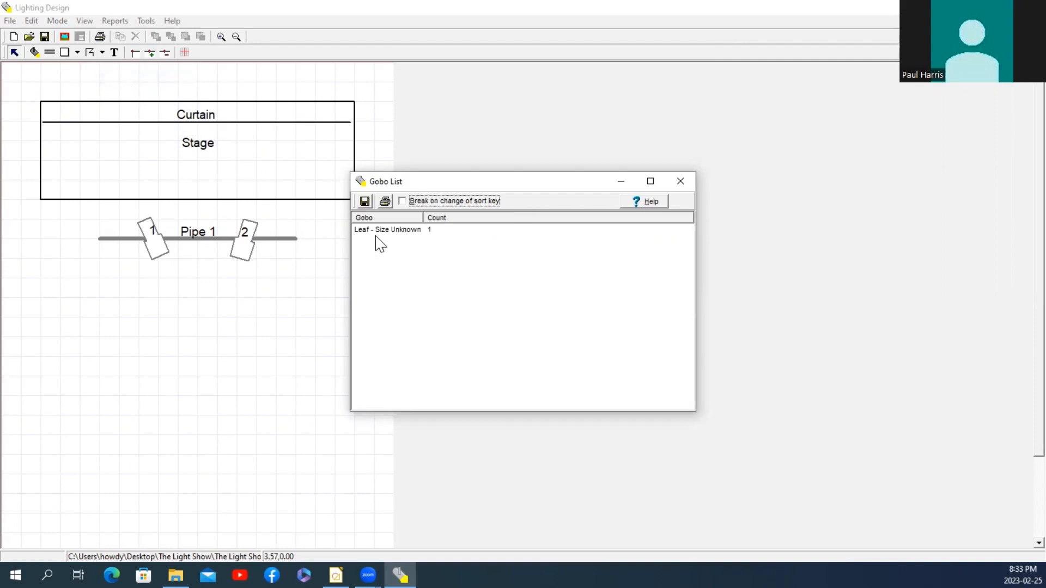
click(680, 181)
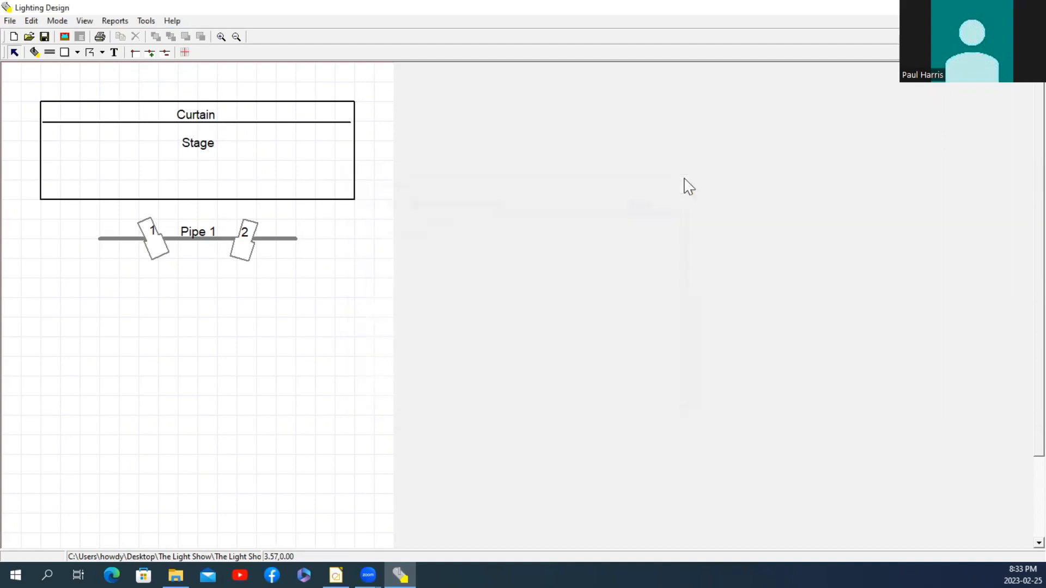
click(114, 22)
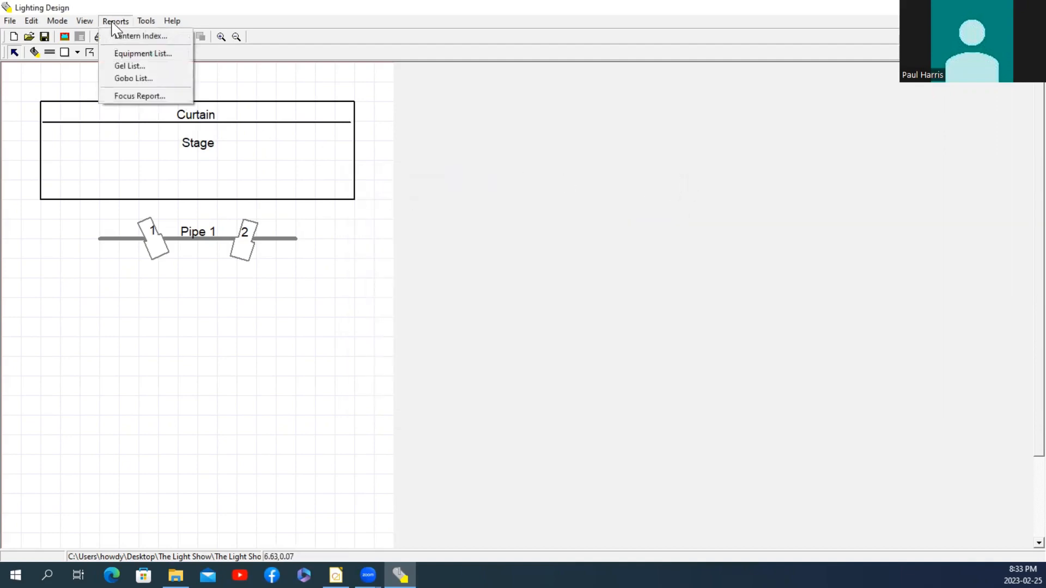
click(129, 97)
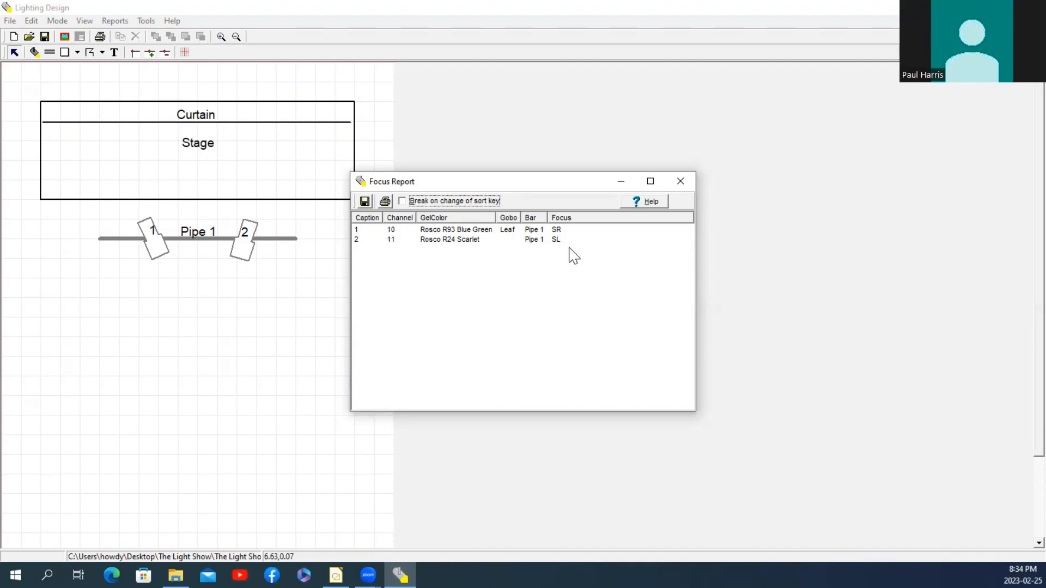
click(681, 180)
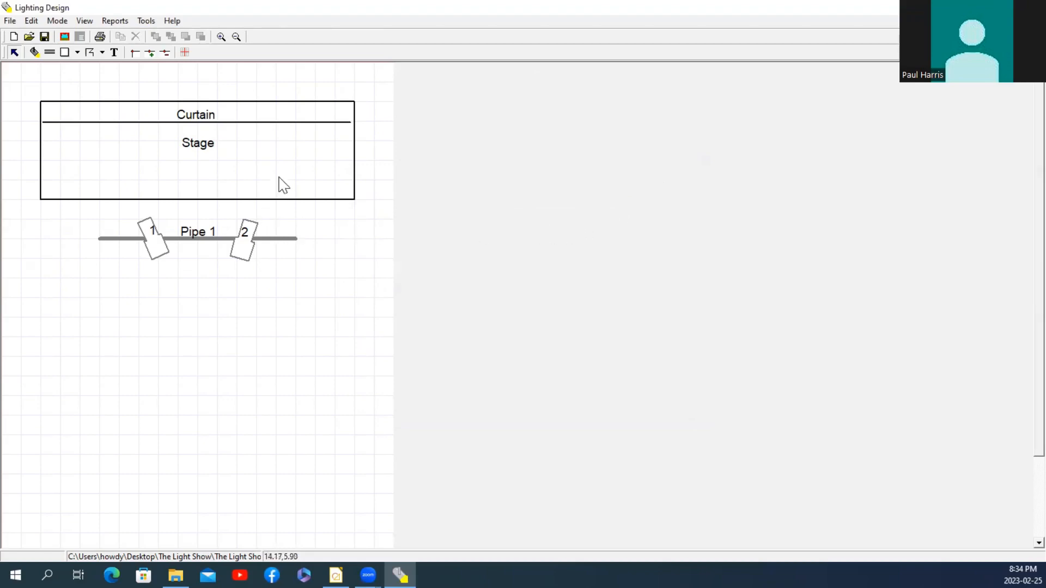
Begin a new gel in the gel library with maker Roscoe and code 3308
click(147, 22)
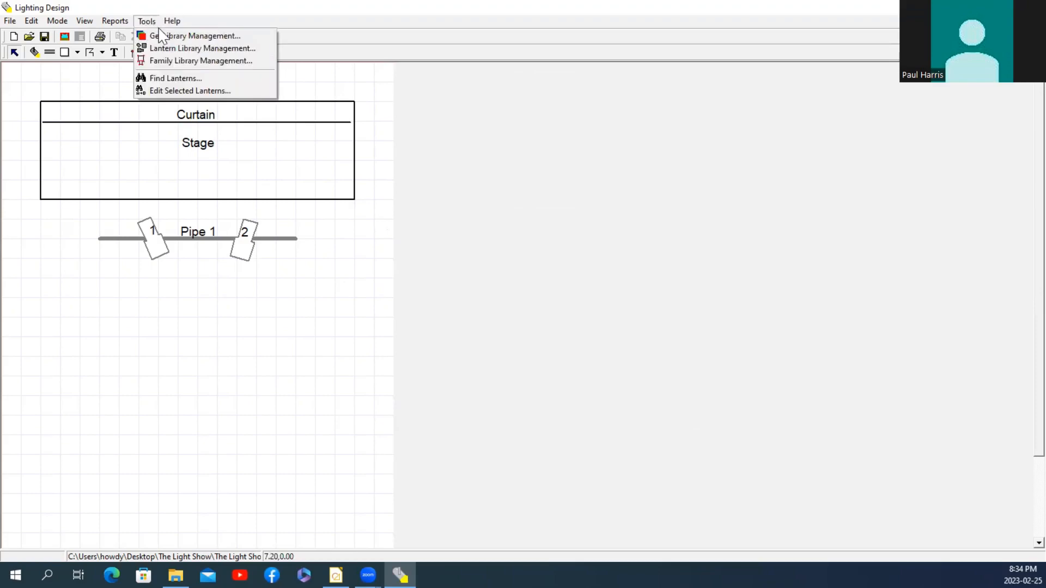
click(251, 40)
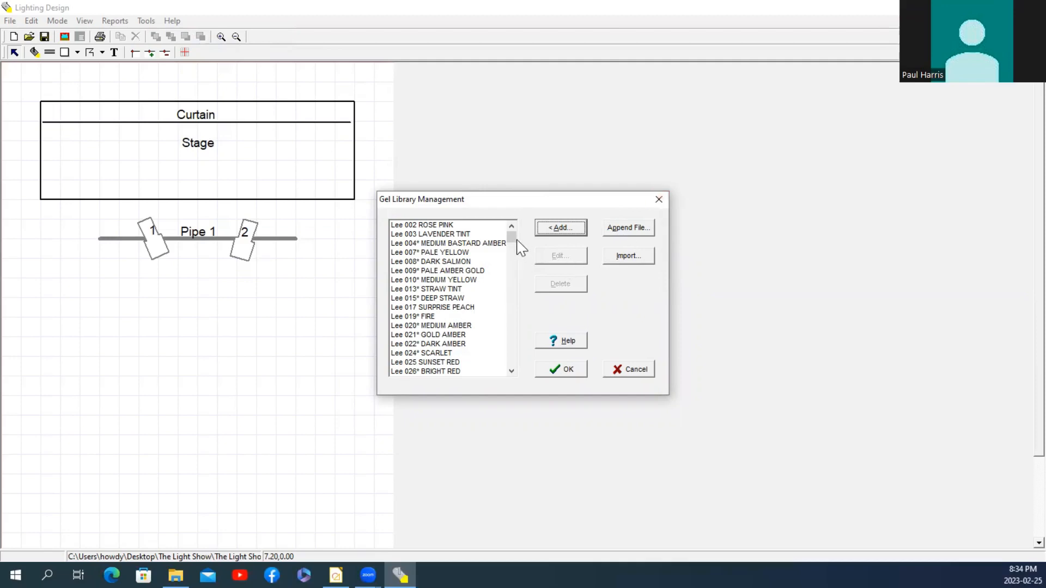
click(551, 230)
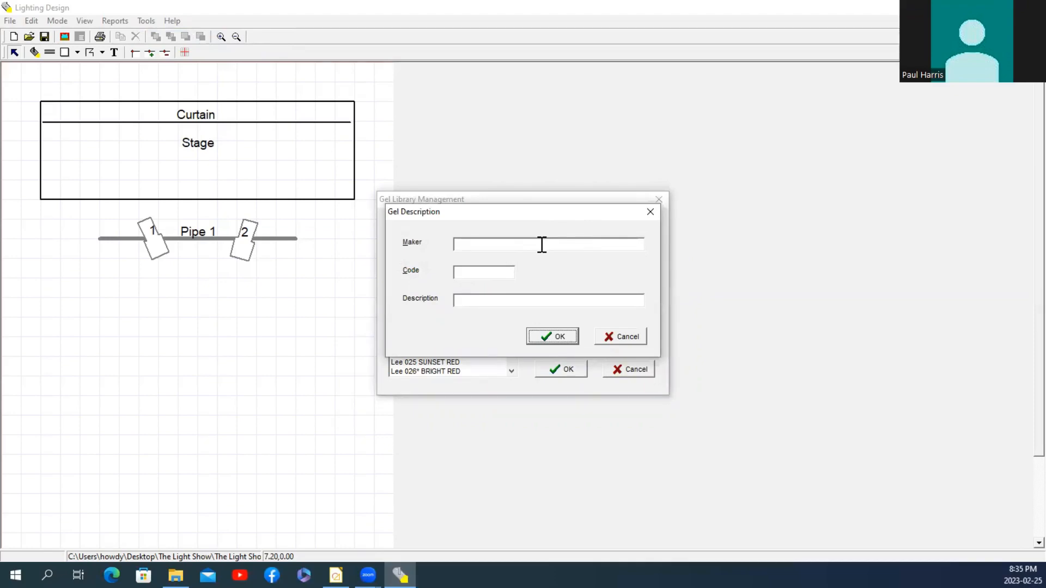
click(542, 244)
text(Roscoe)
click(503, 270)
click(541, 242)
click(498, 273)
text(3308)
Describe the new gel as Minus Green, check its entry at the end of the gel library and save the library
click(504, 299)
text(Minus G)
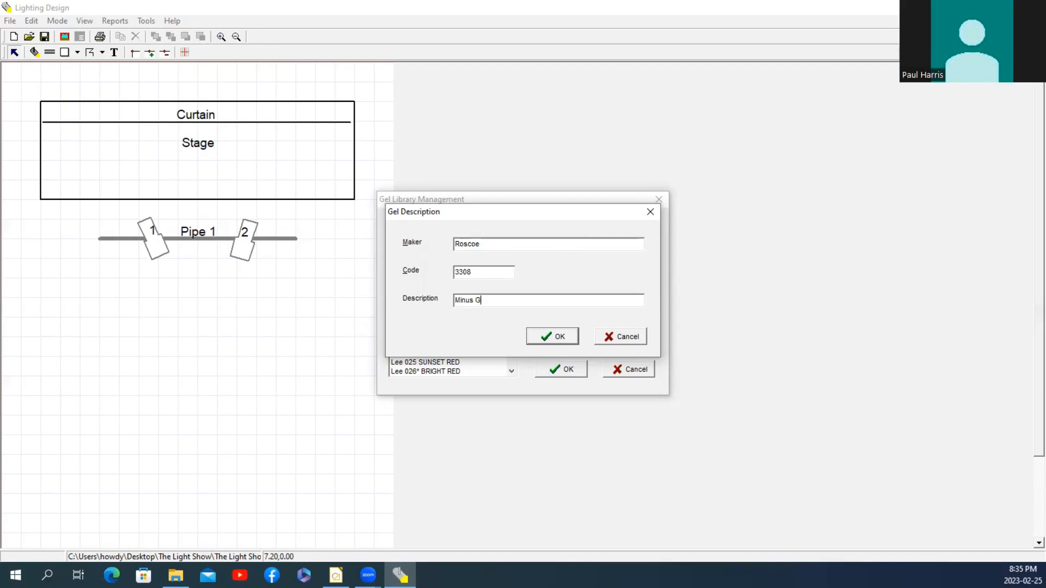
text(reen)
click(559, 338)
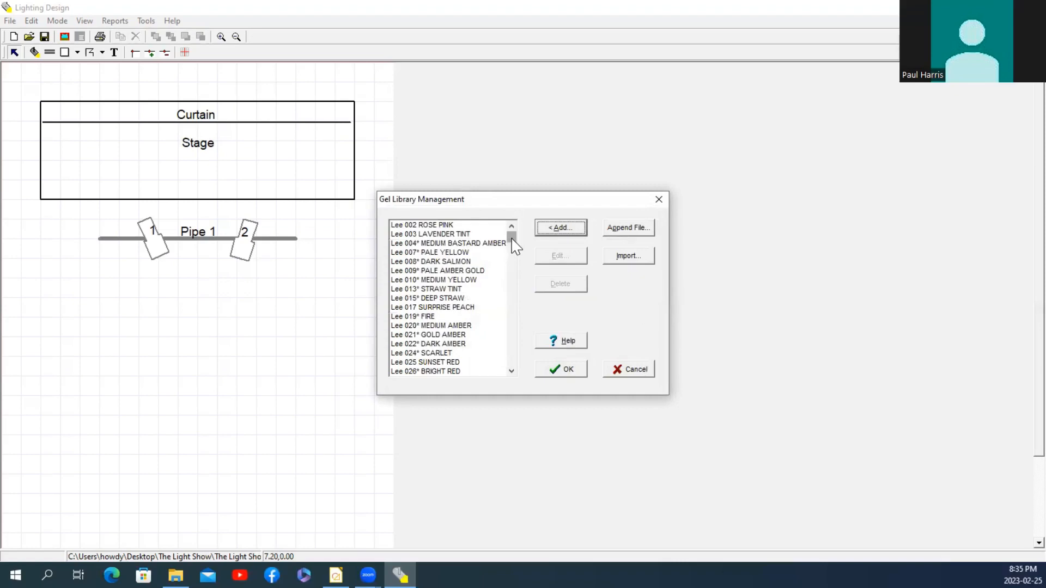
drag(512, 238, 427, 380)
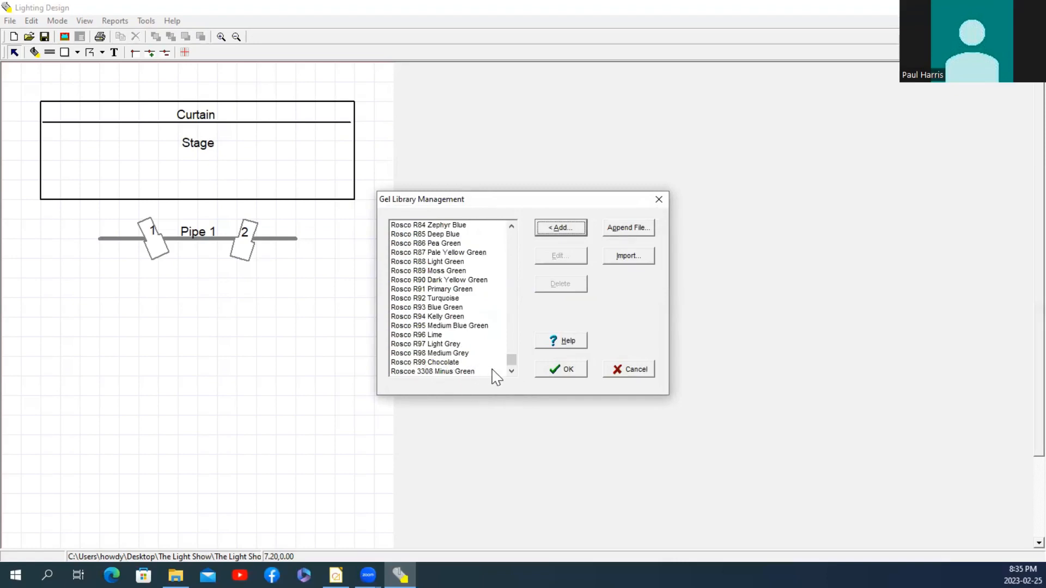
click(558, 371)
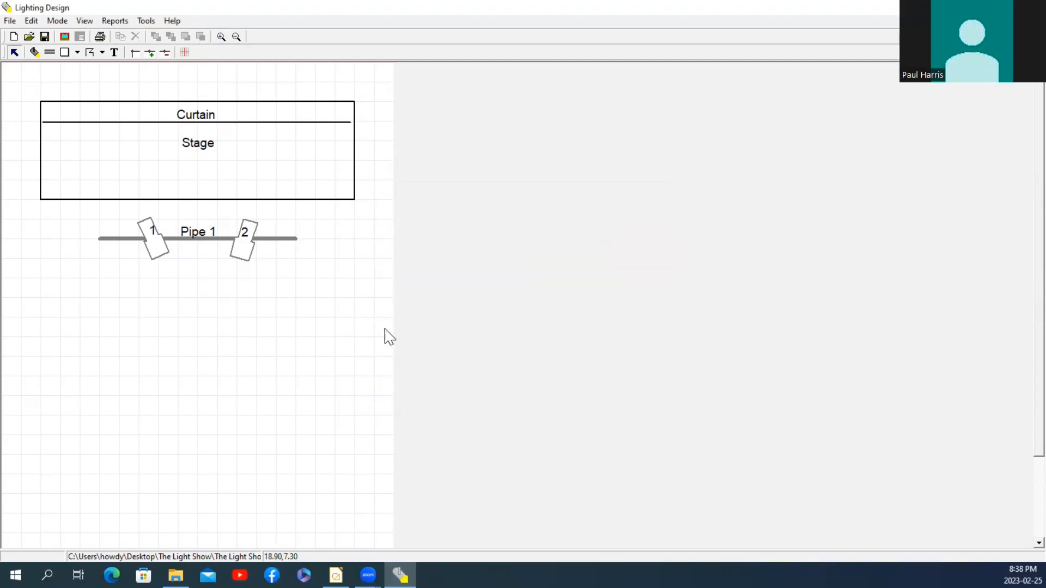
Add a new lantern family named LED Par to the family library
click(147, 22)
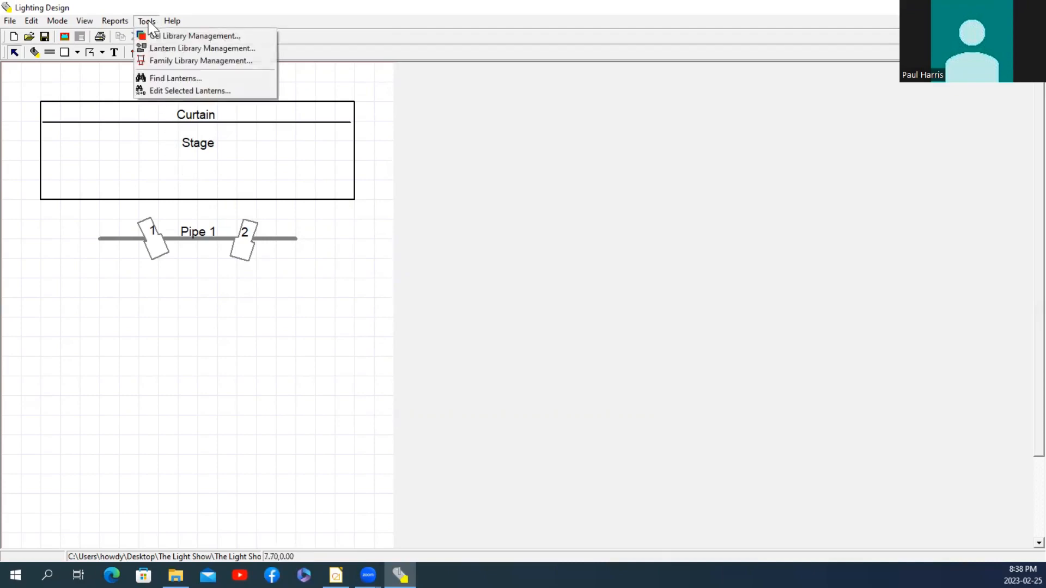
click(192, 64)
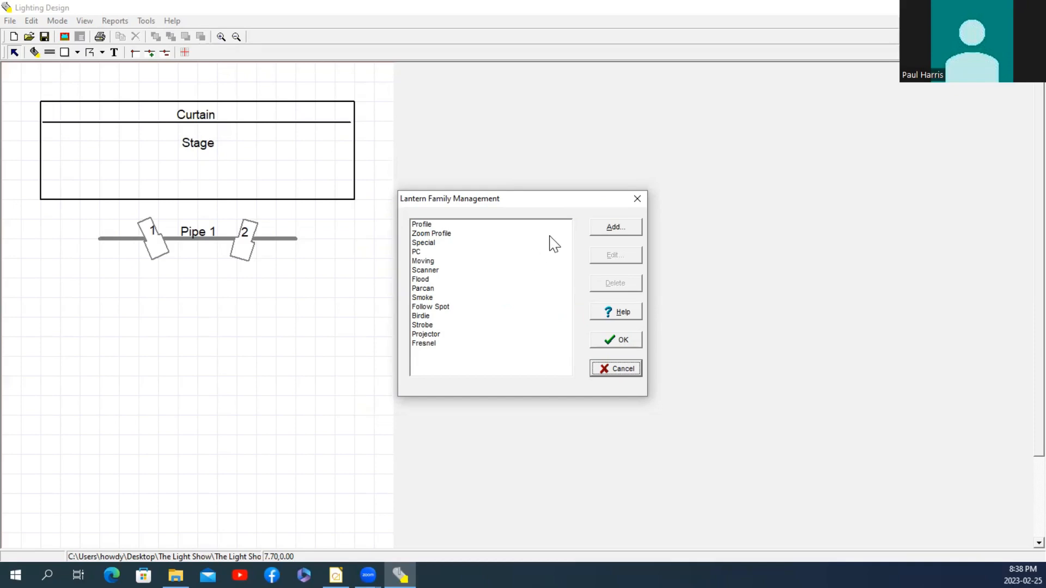
click(605, 232)
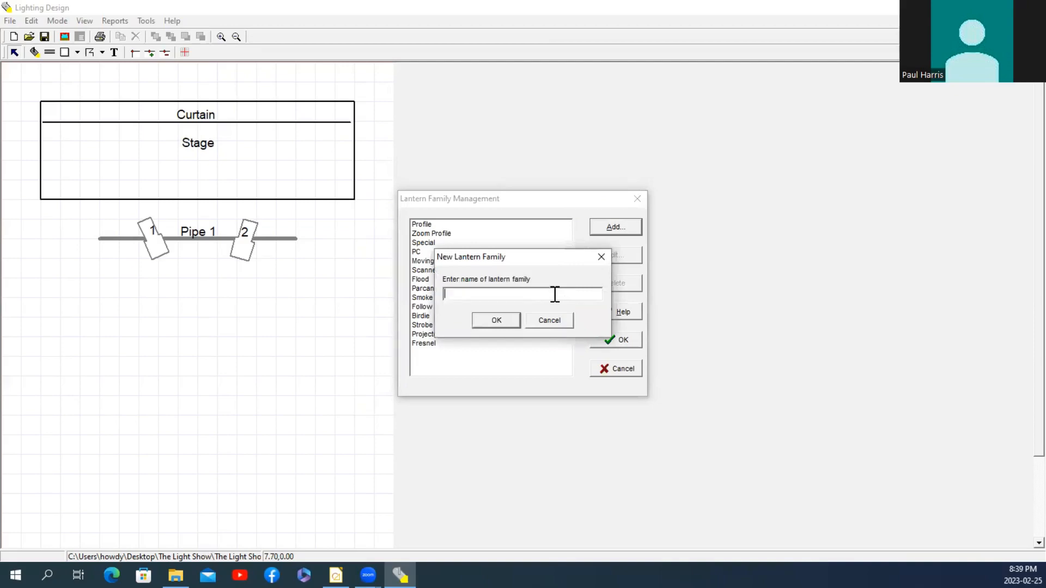
text(LED Par)
click(498, 321)
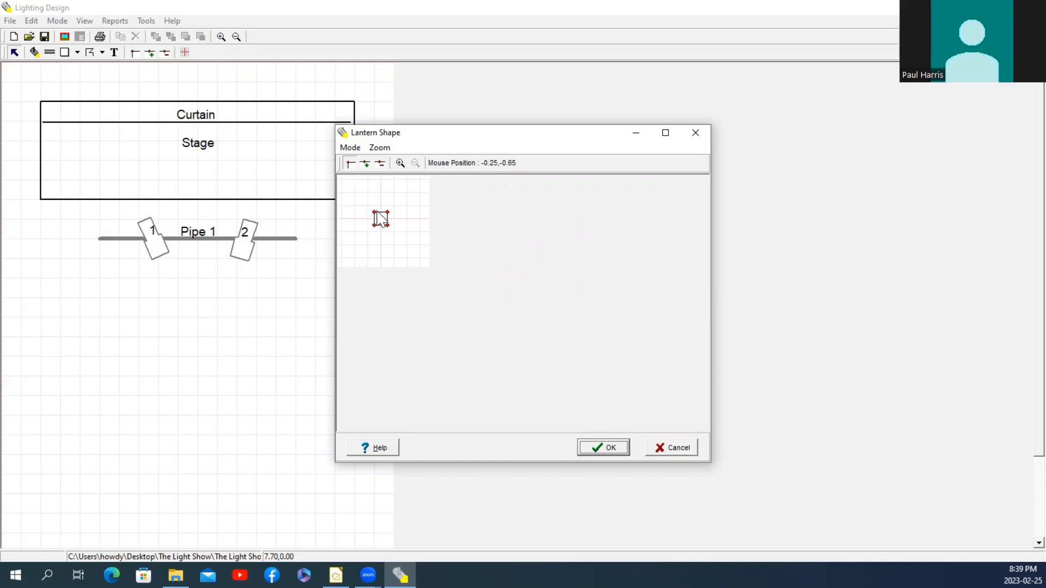
Reshape the LED Par symbol from a square into a trapezoid with a narrower upper edge and save the lantern family
drag(387, 212, 375, 211)
drag(376, 212, 384, 215)
click(400, 163)
click(399, 163)
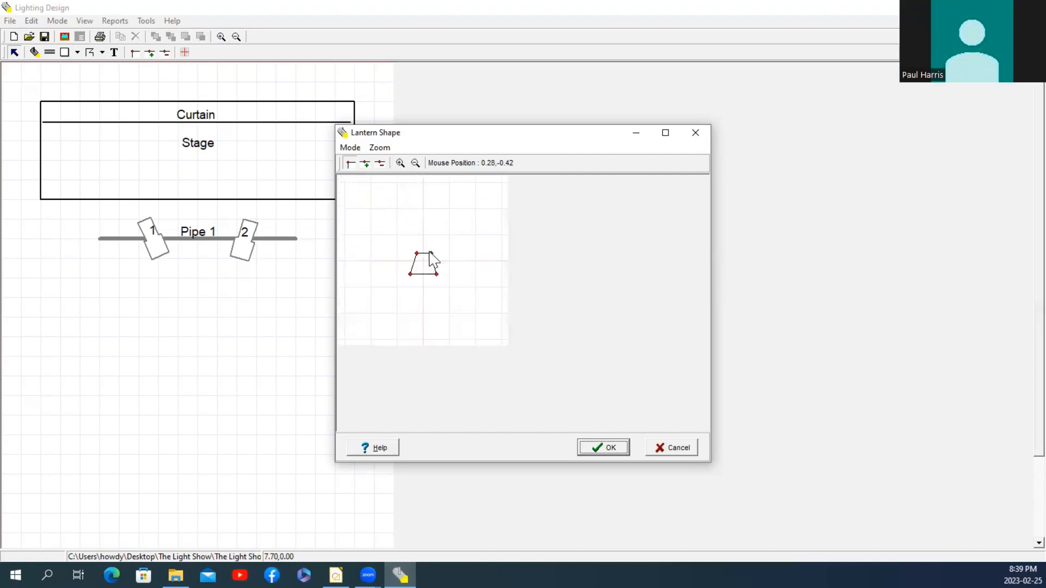
click(399, 165)
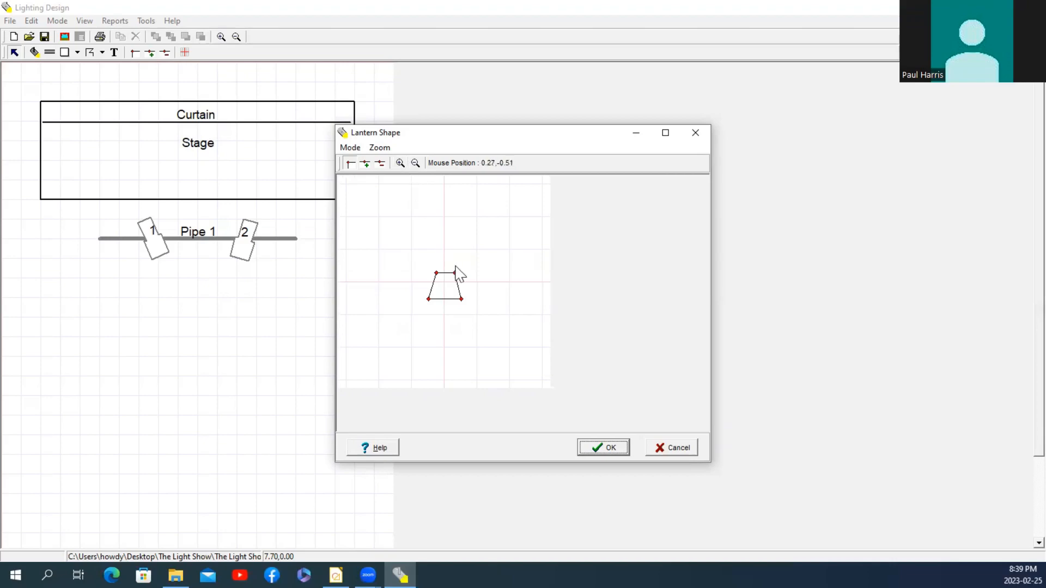
drag(453, 274, 440, 273)
drag(428, 299, 431, 299)
click(619, 448)
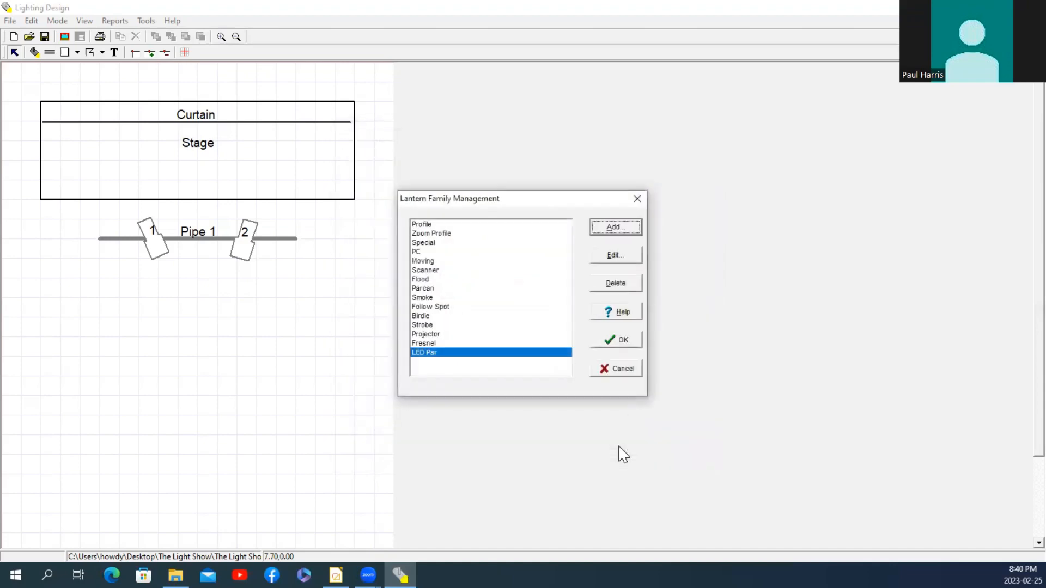
click(603, 342)
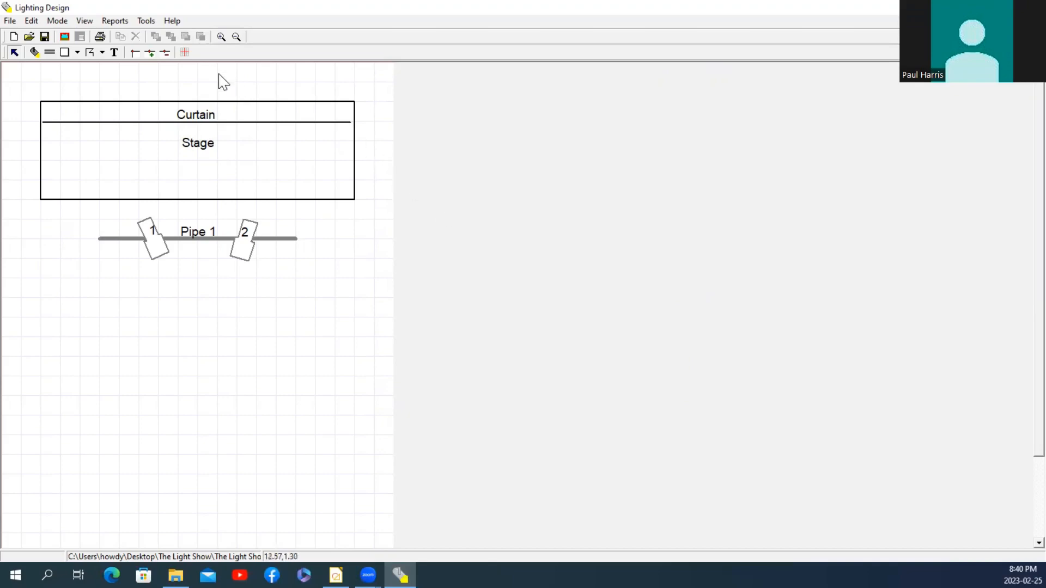
Add a new lantern type named Orcan 2 to the lantern library
click(146, 21)
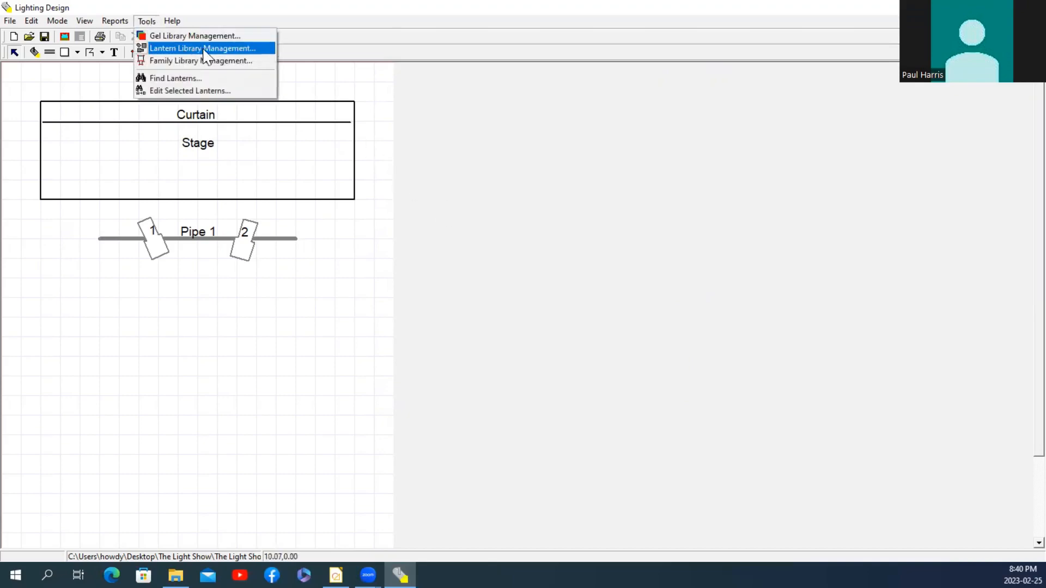
click(226, 52)
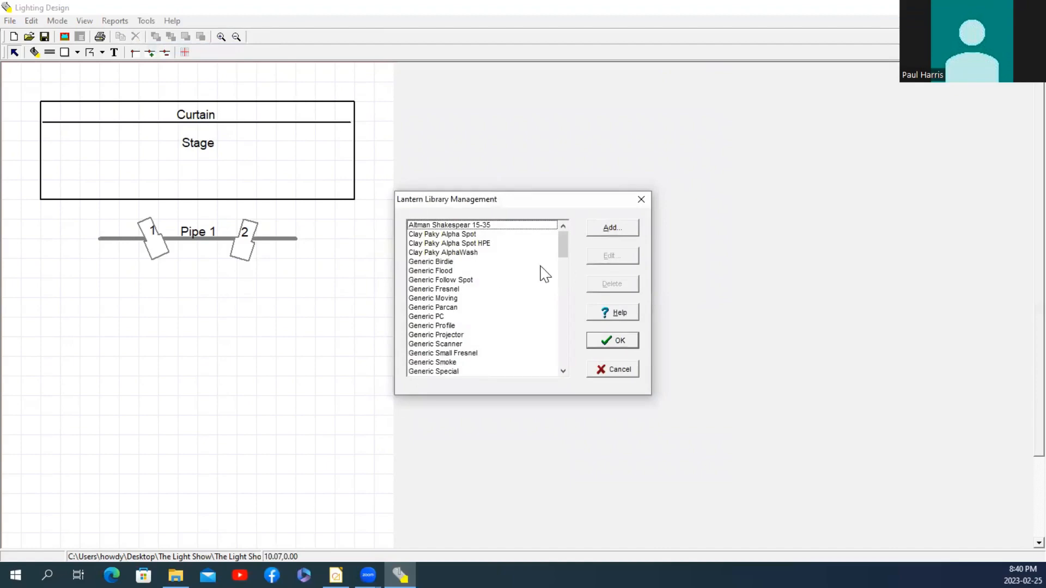
click(599, 230)
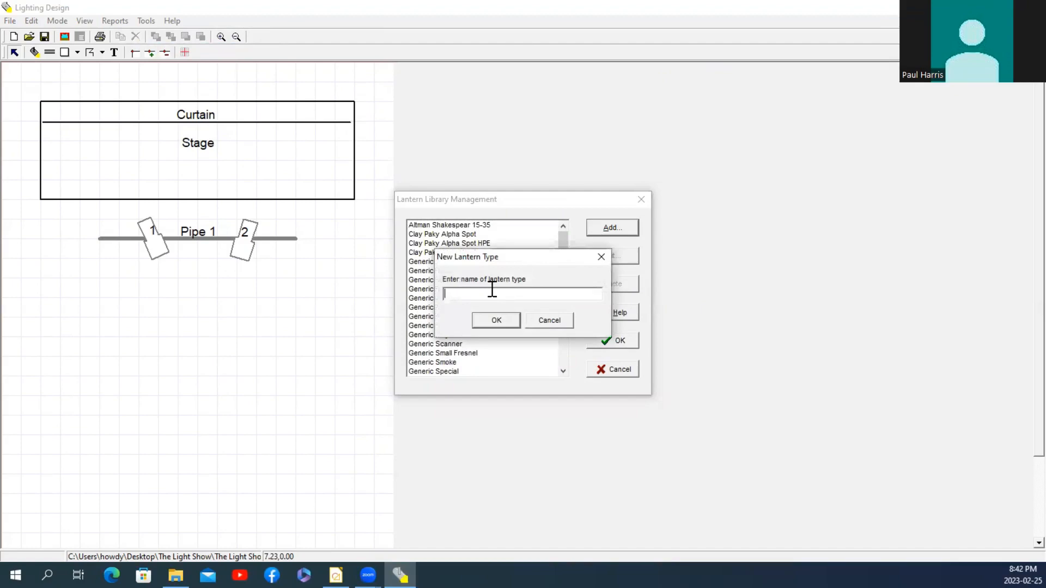
text(Orcan 2)
click(495, 322)
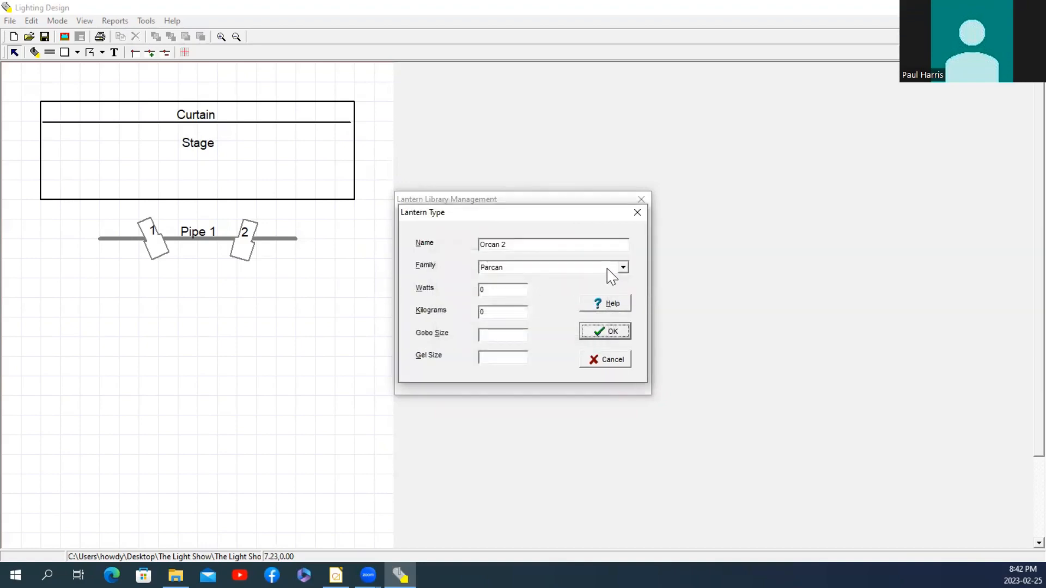
Assign Orcan 2 to the LED Par family with 20 watts and 5 kilograms, and save the lantern library
click(626, 268)
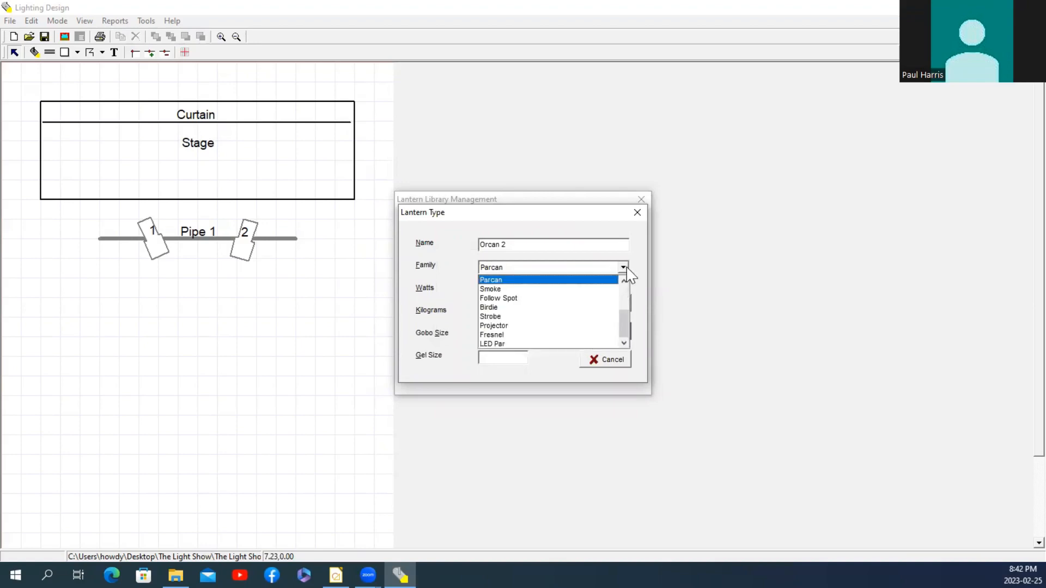
click(554, 344)
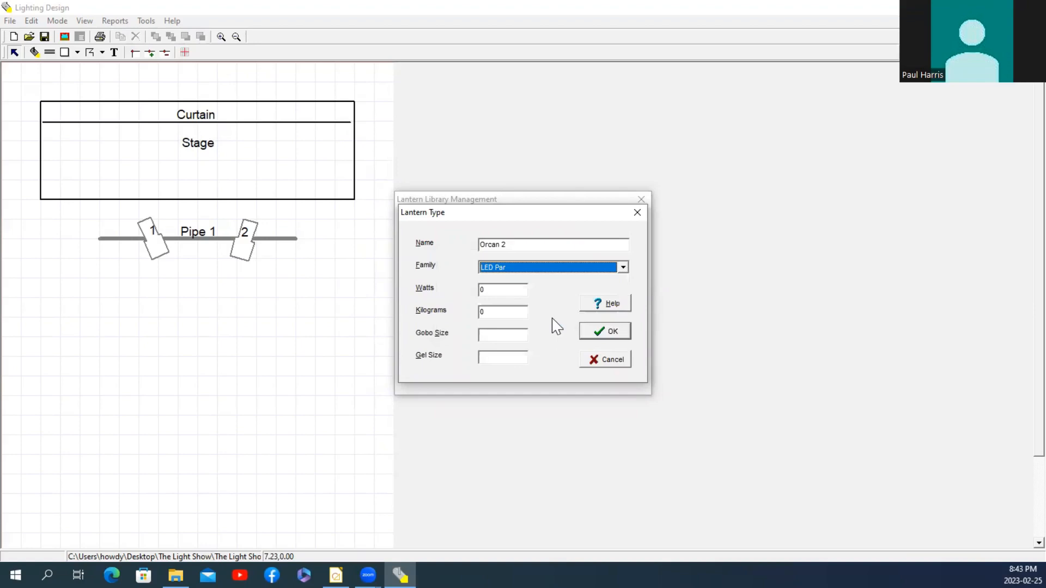
double_click(505, 292)
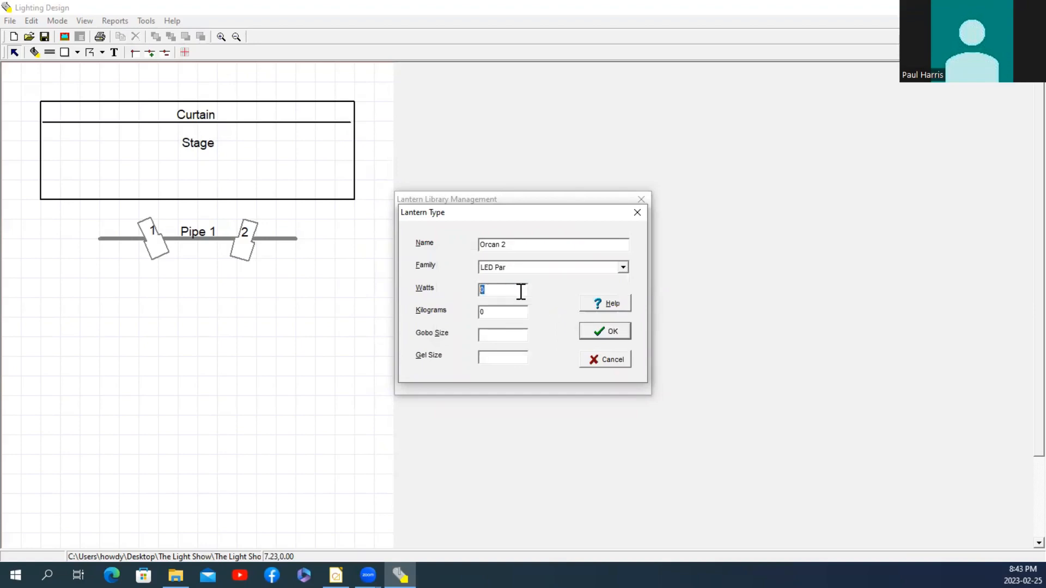
text(20)
double_click(490, 312)
text(5)
click(596, 333)
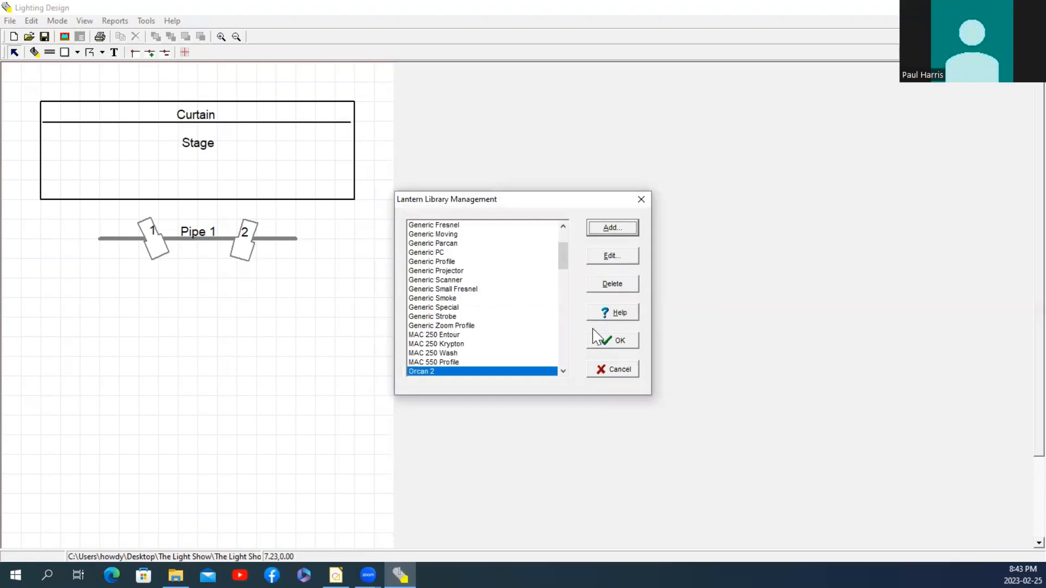
click(599, 343)
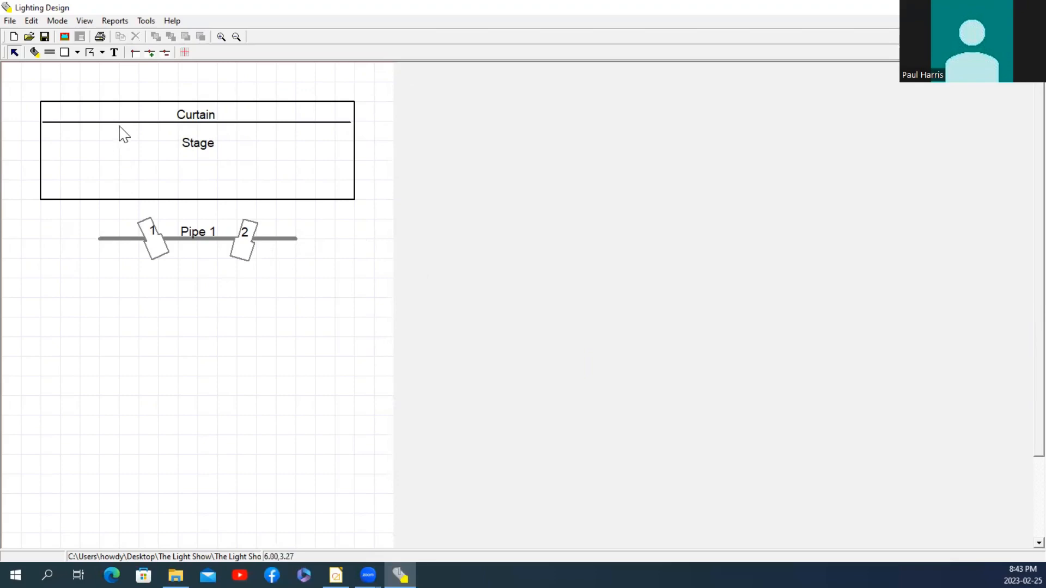
Place an Orcan 2 lantern near the free end of Pipe 1 beside lantern 1 and rotate it toward the stage
click(33, 52)
click(115, 240)
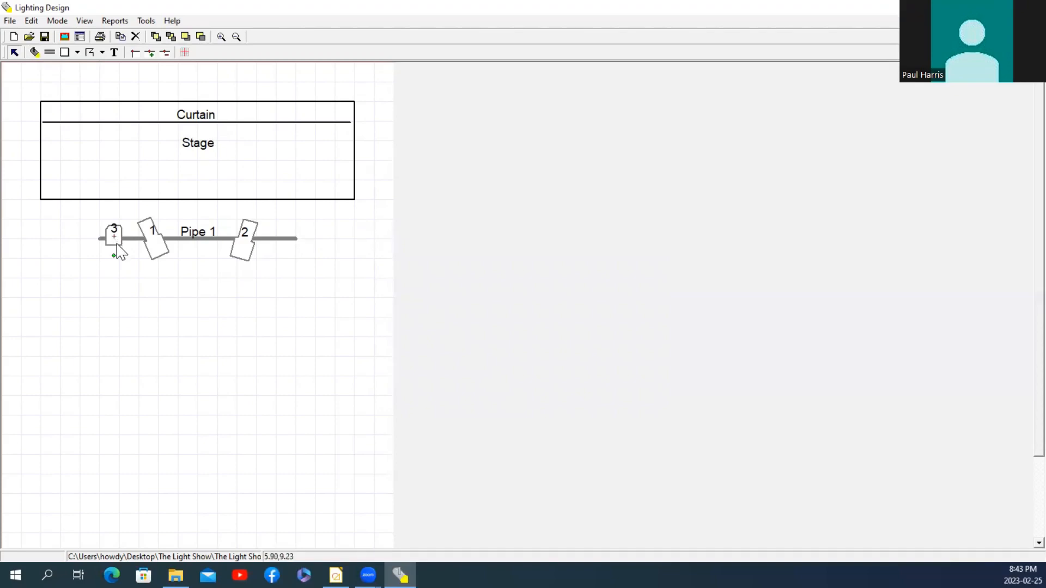
double_click(114, 239)
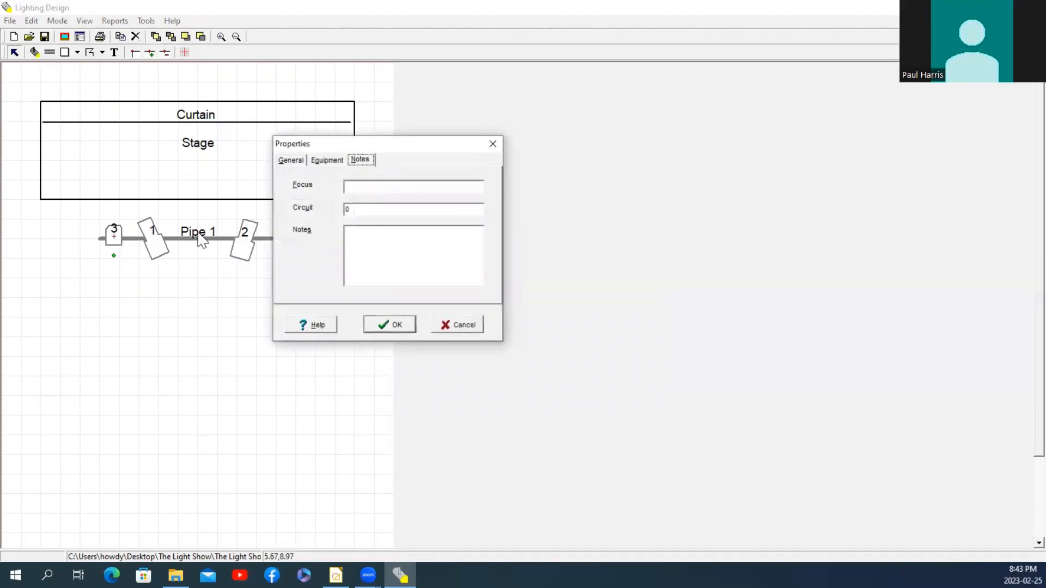
click(291, 161)
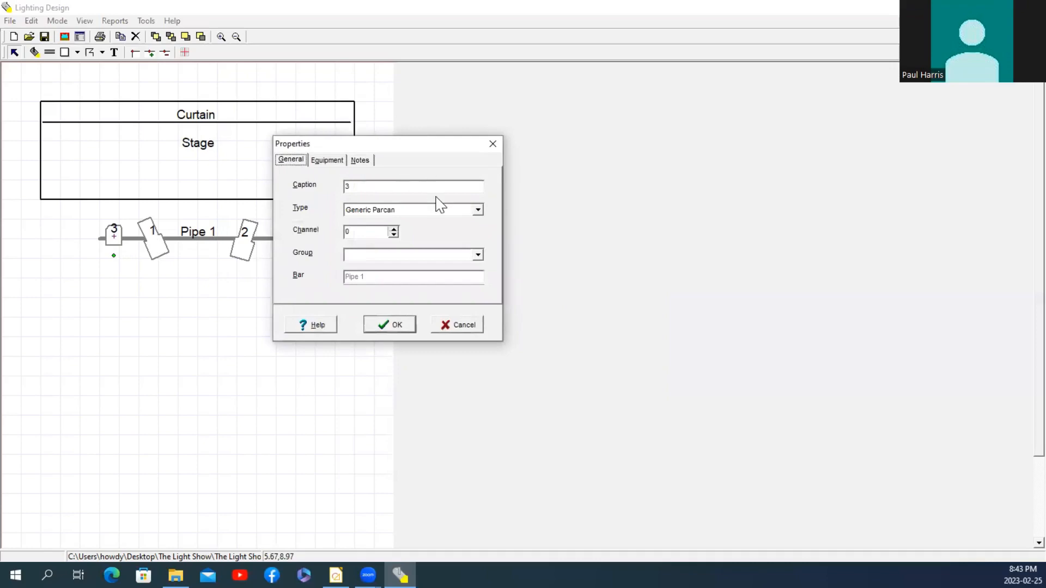
click(477, 212)
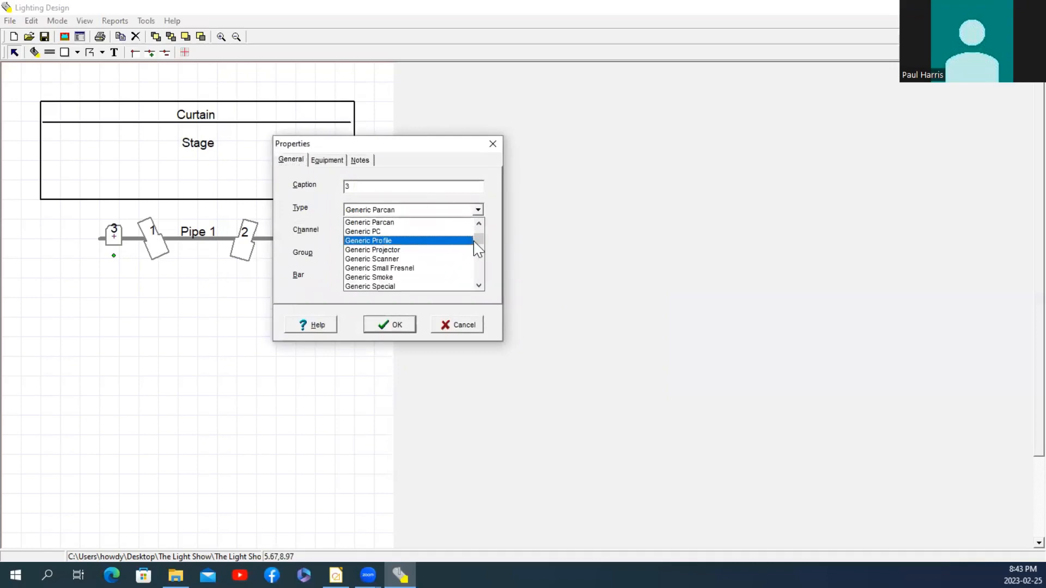
click(481, 287)
drag(479, 281, 474, 245)
click(364, 250)
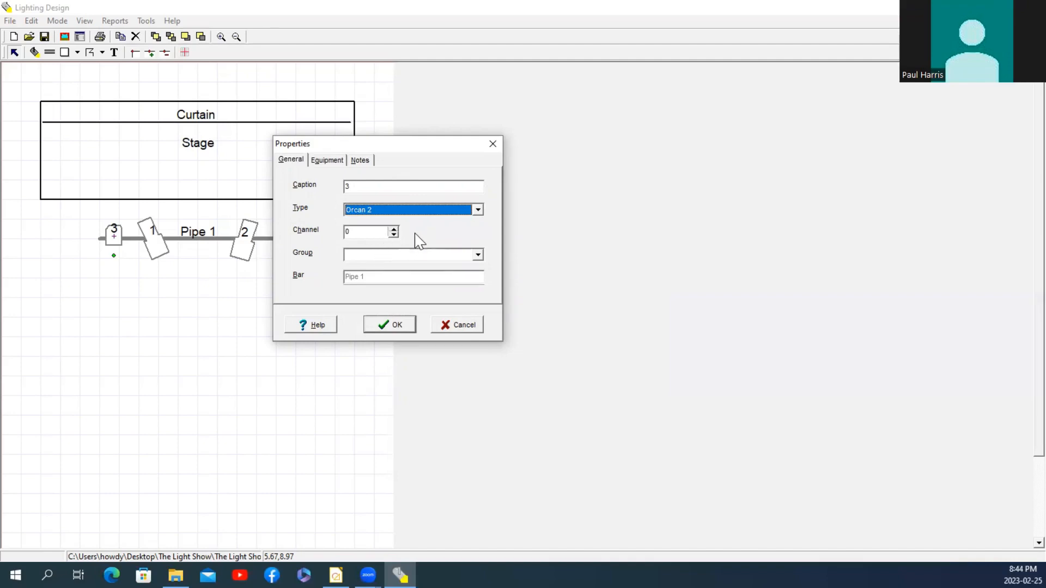
click(390, 322)
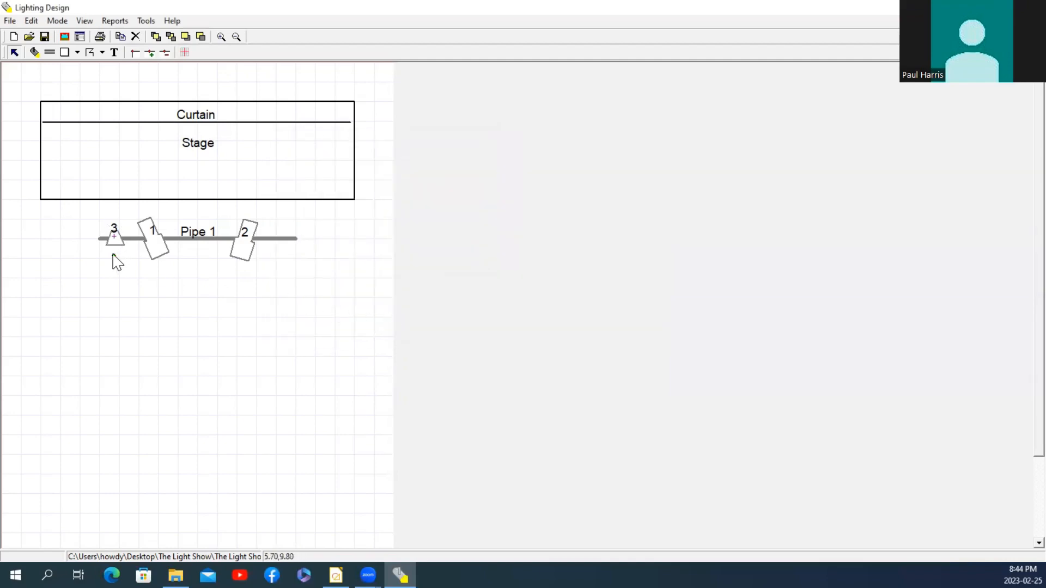
drag(113, 255, 116, 254)
drag(115, 254, 125, 215)
Find and select the lantern whose Caption is equal to 1, and rotate it slightly clockwise
click(150, 21)
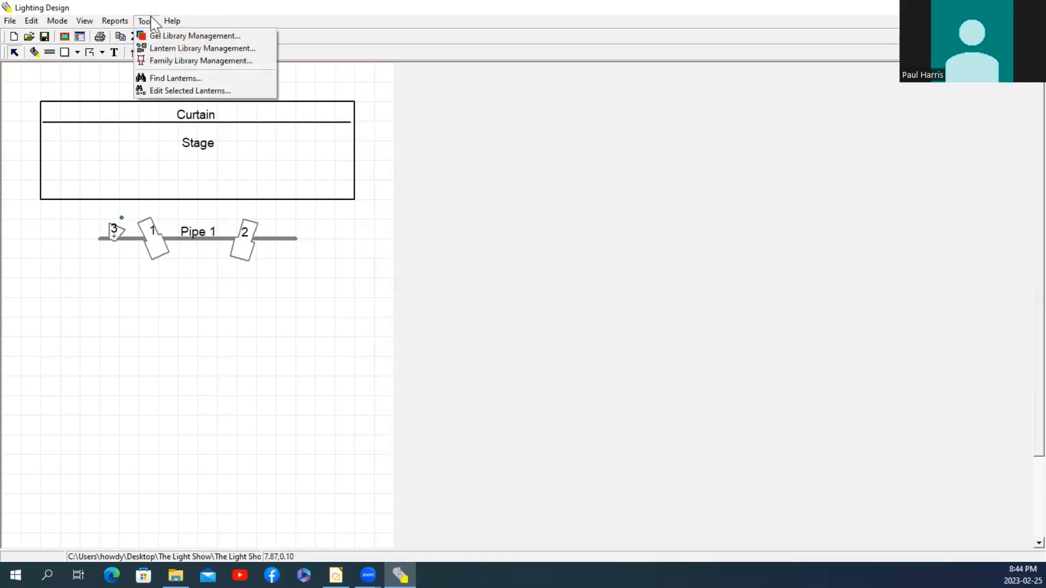
click(170, 78)
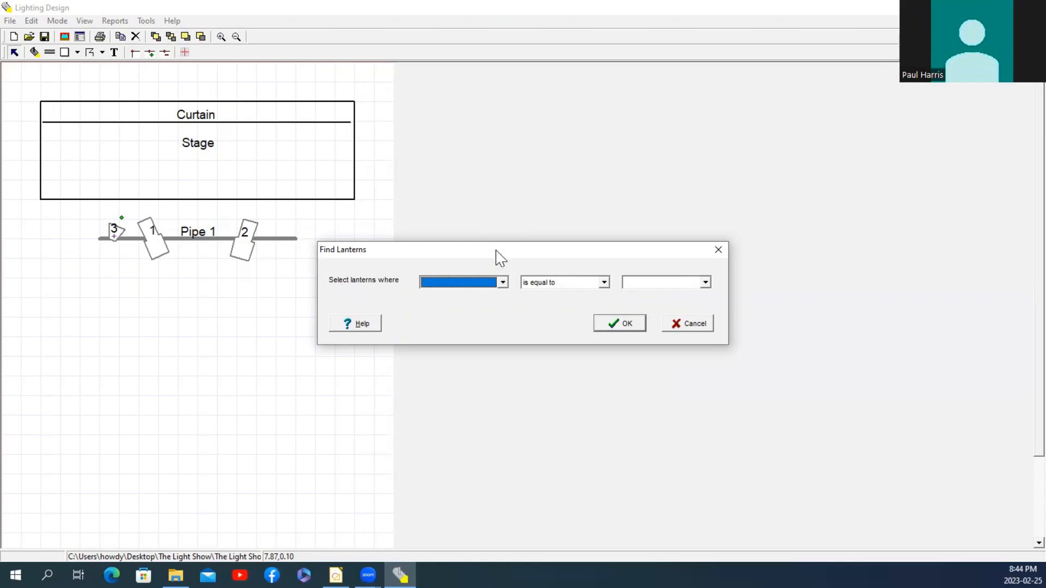
click(502, 282)
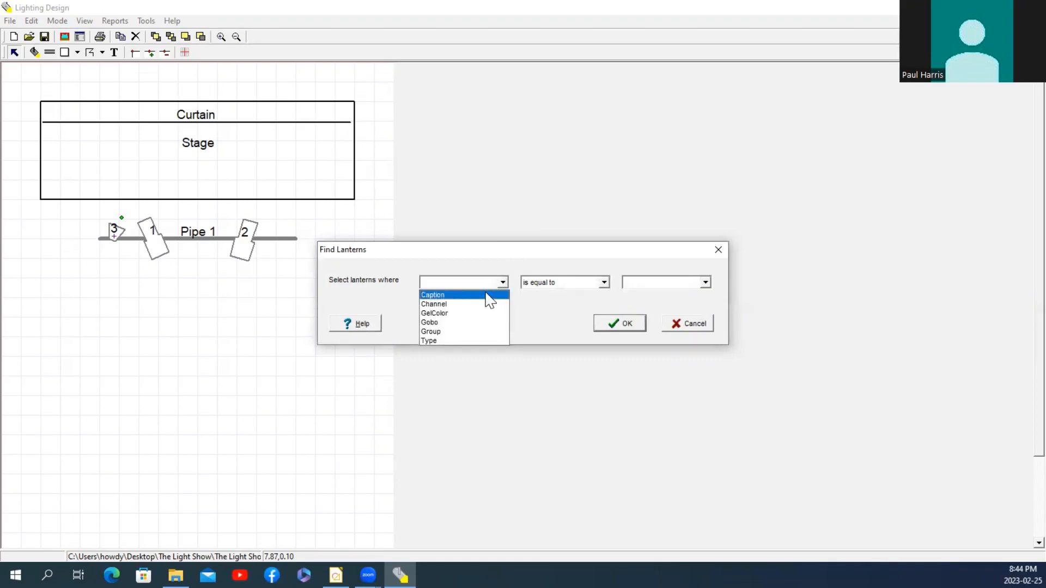
click(490, 295)
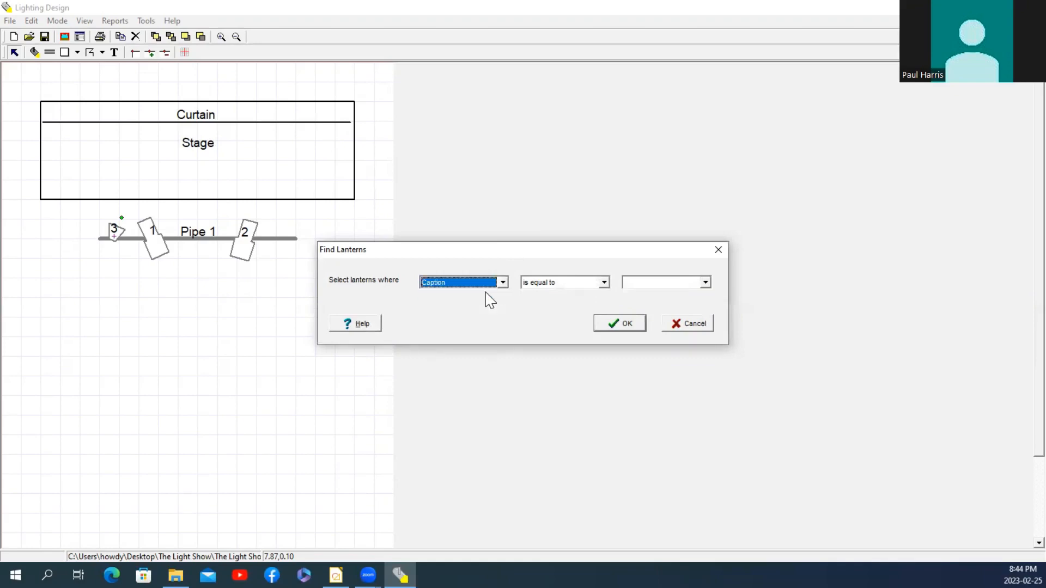
click(705, 282)
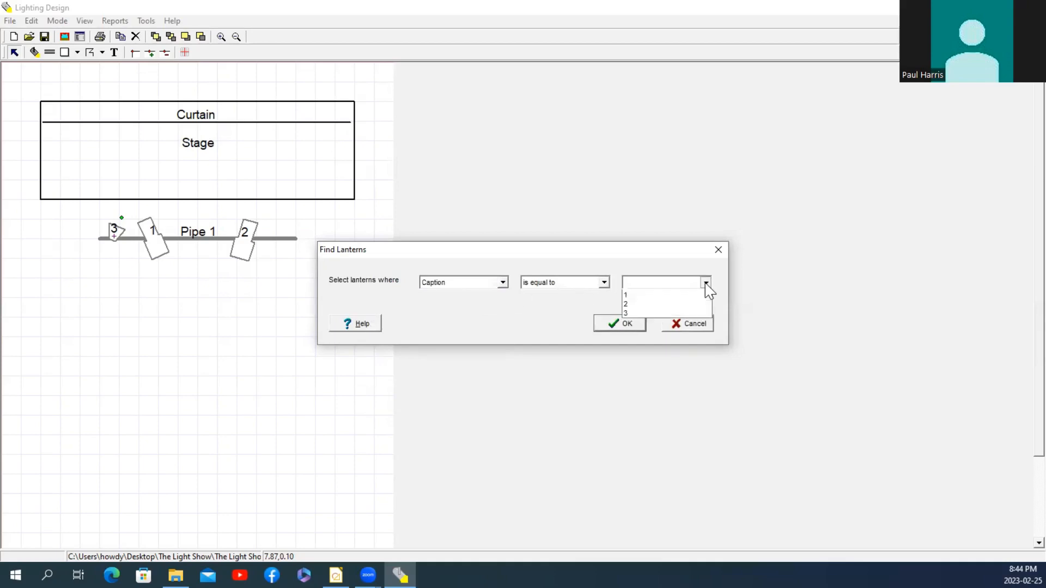
click(649, 297)
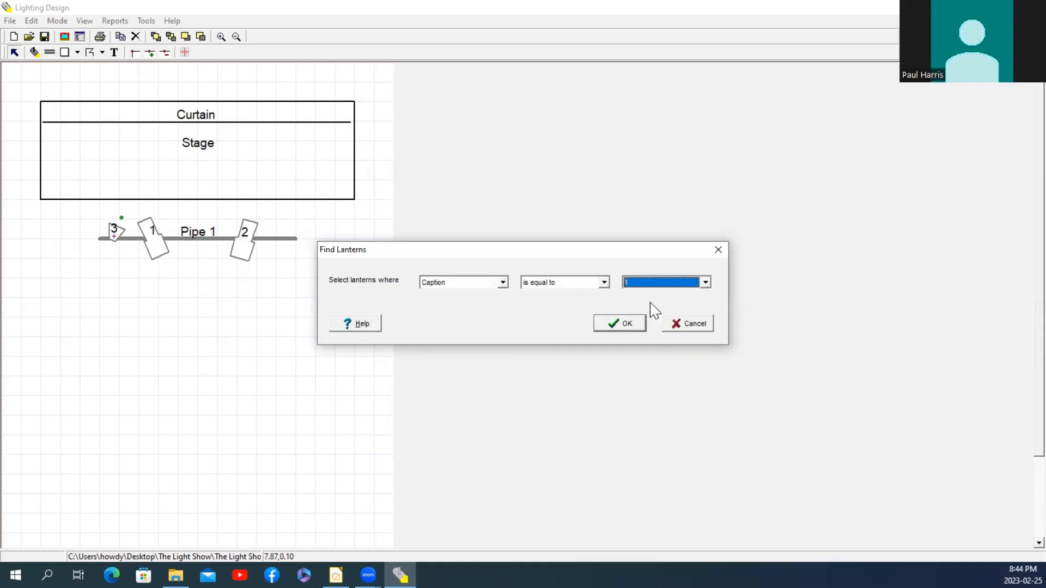
click(621, 323)
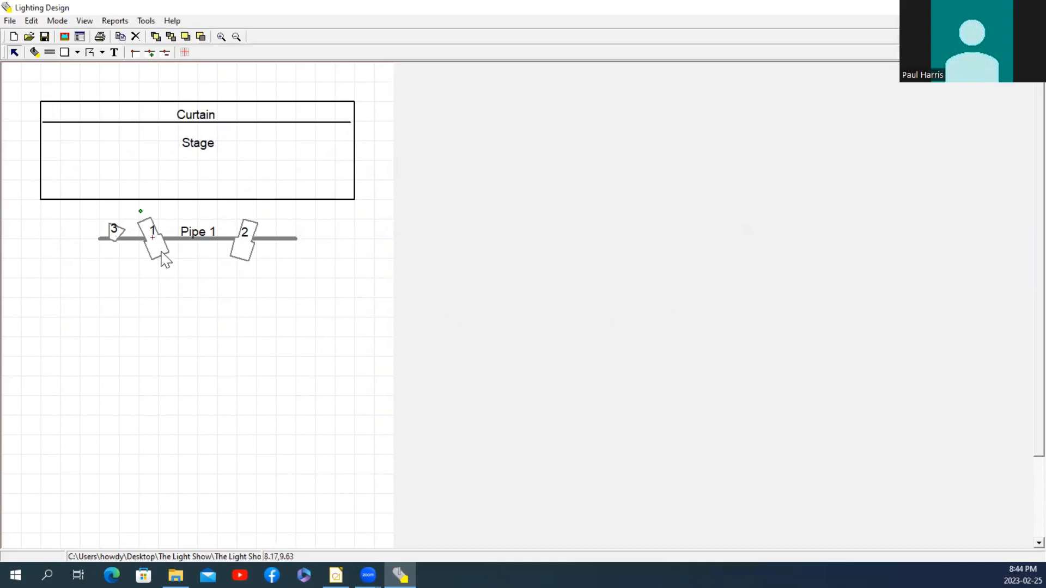
drag(139, 209, 143, 209)
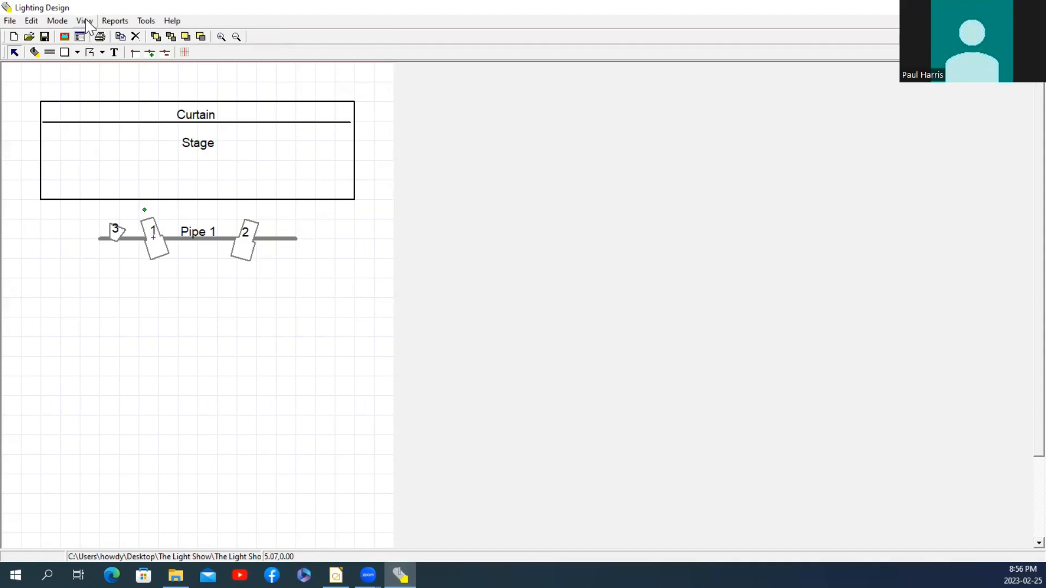
Turn on the display of gel labels on the plan
click(146, 21)
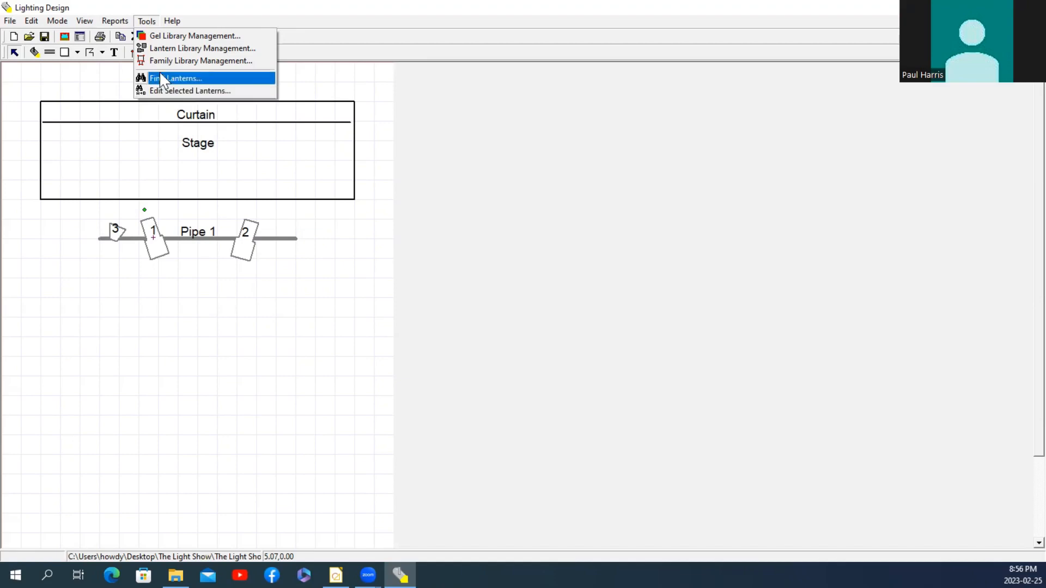
click(83, 22)
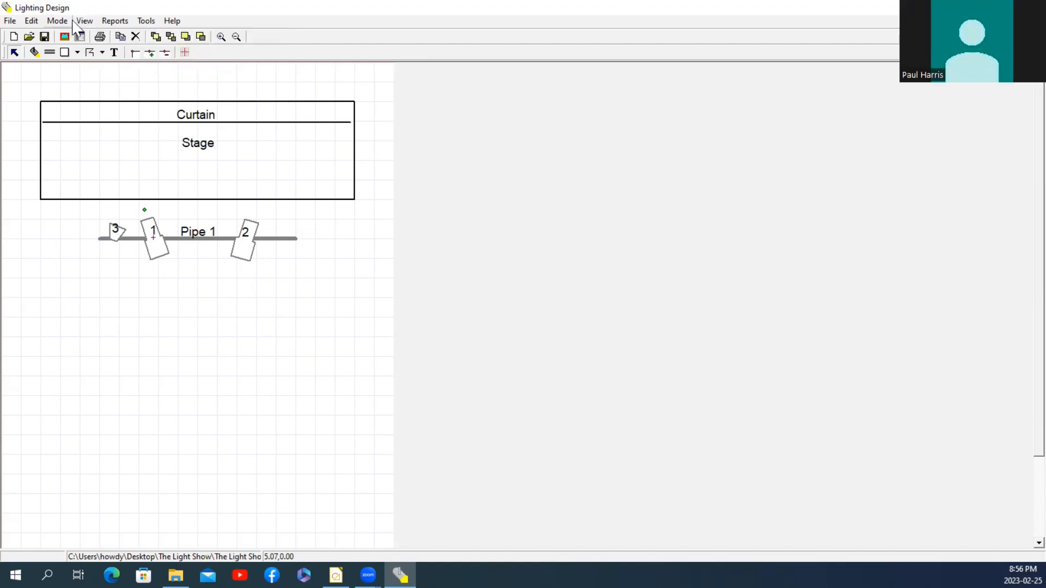
click(85, 21)
click(96, 73)
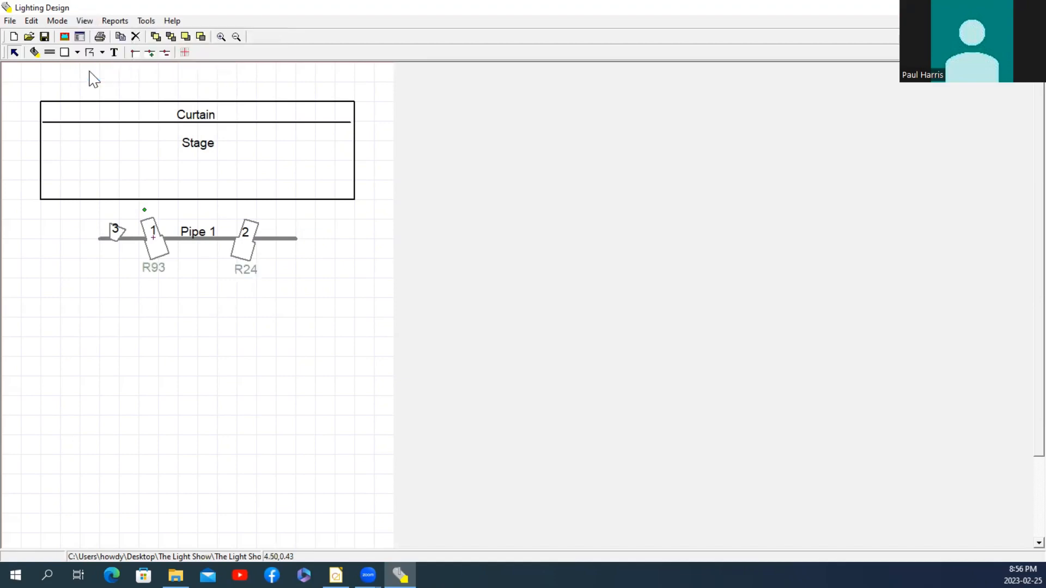
Set the GelColor of the selected lantern 1 to Rosco R02 Bastard Amber with Edit Selected Lanterns
click(146, 20)
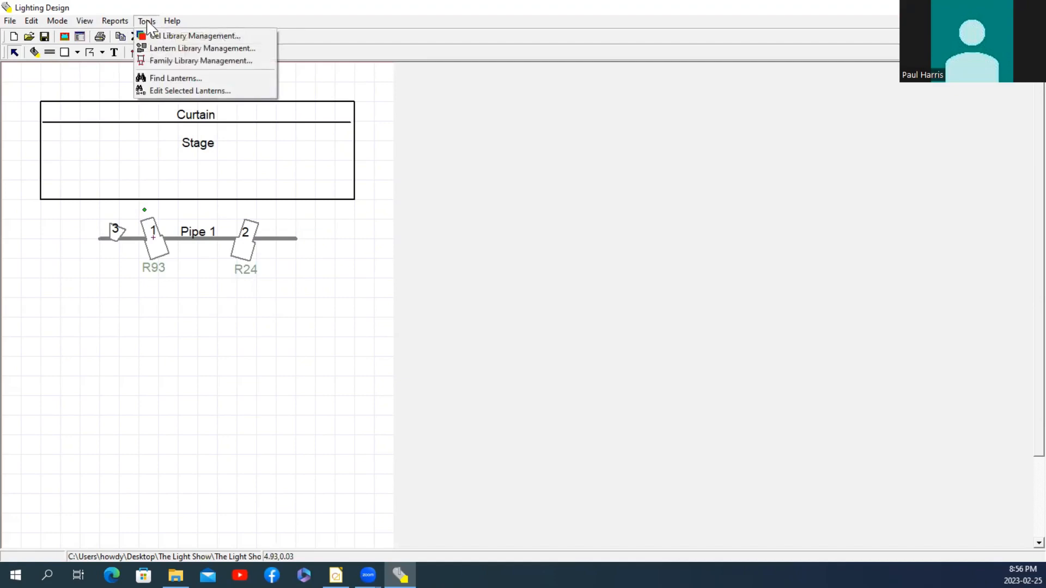
click(174, 91)
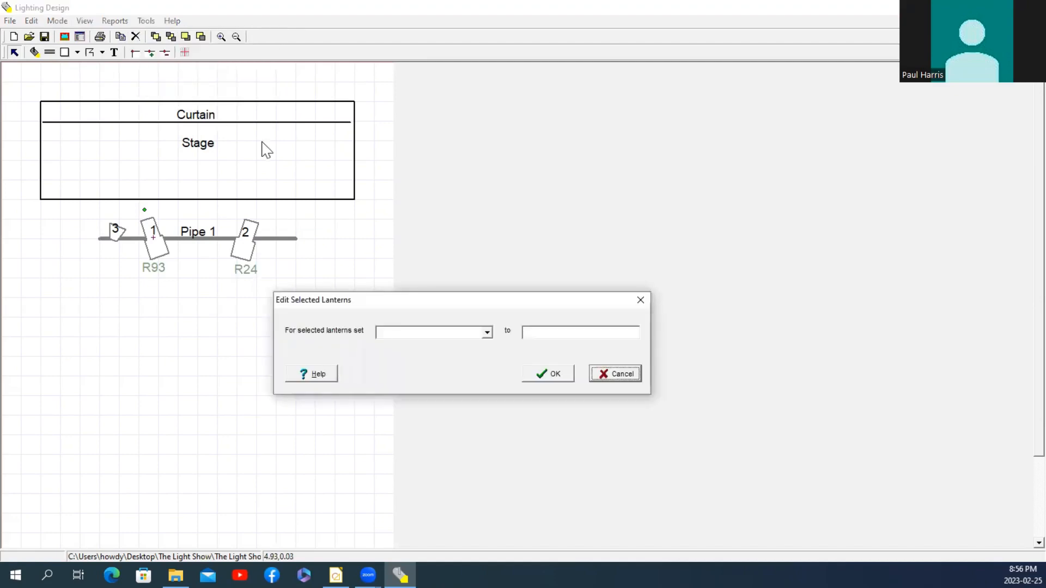
click(401, 335)
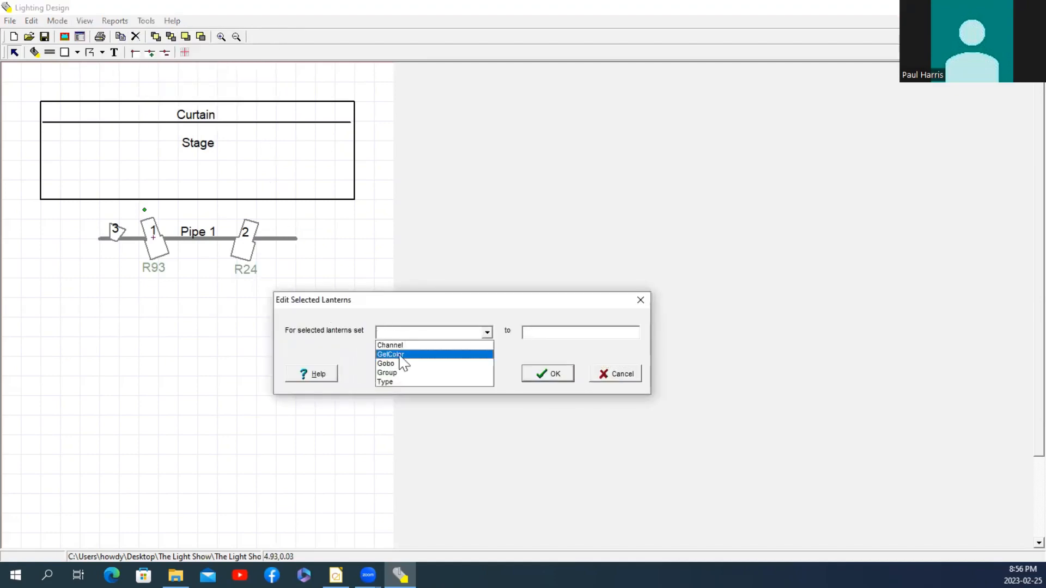
click(402, 355)
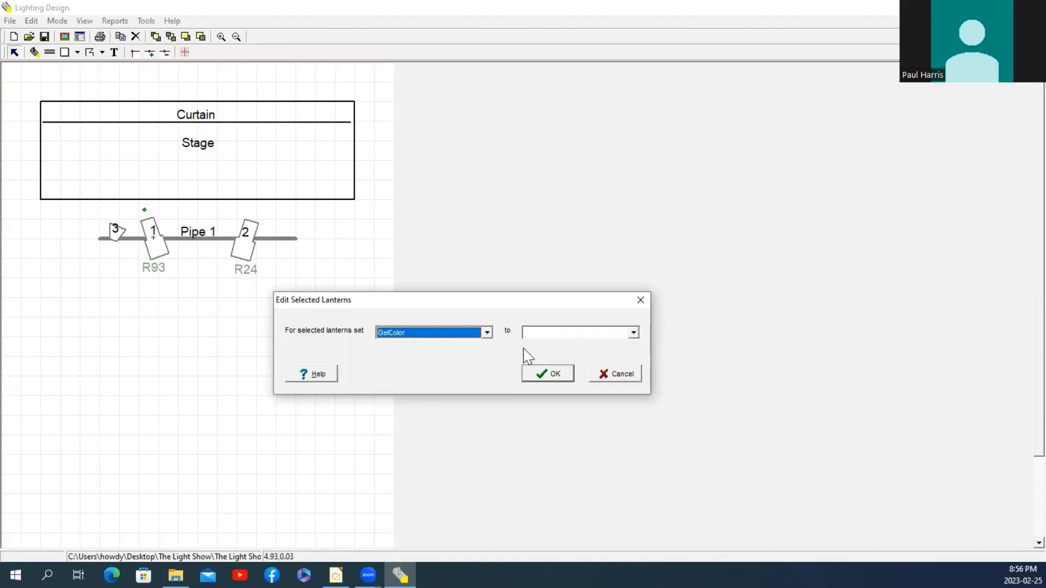
click(633, 332)
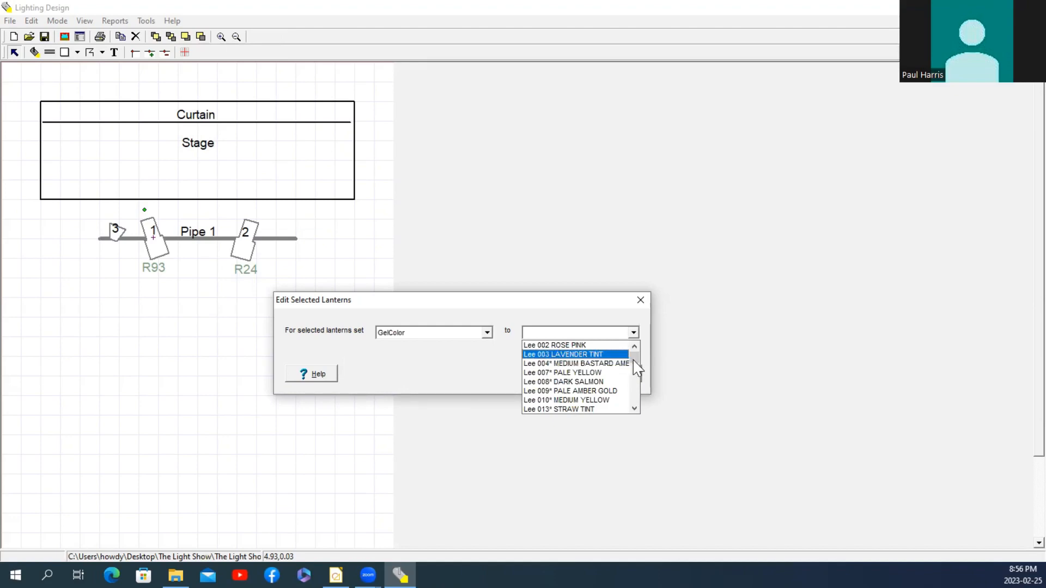
drag(634, 357, 632, 388)
click(582, 373)
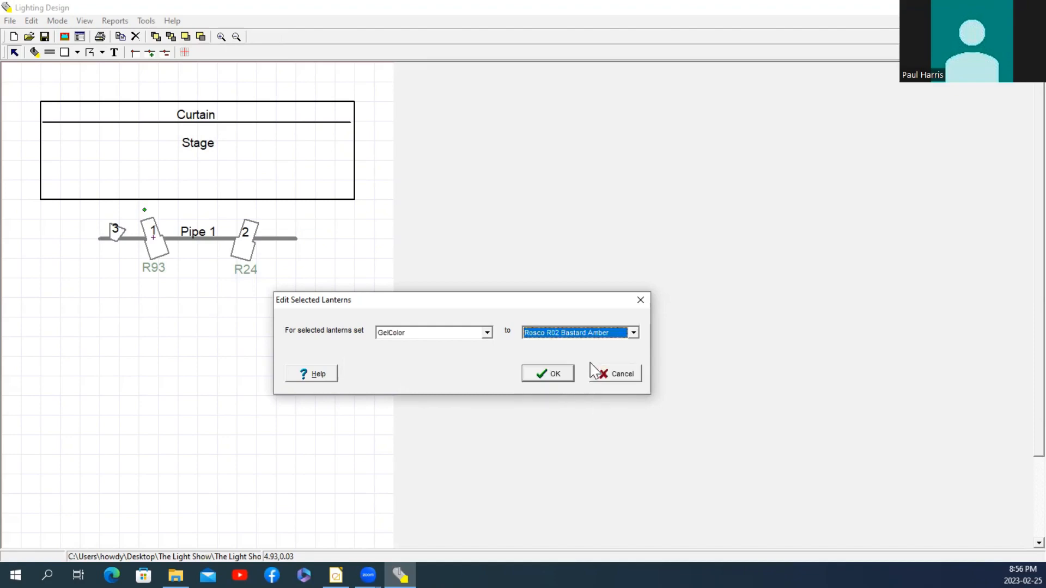
click(561, 379)
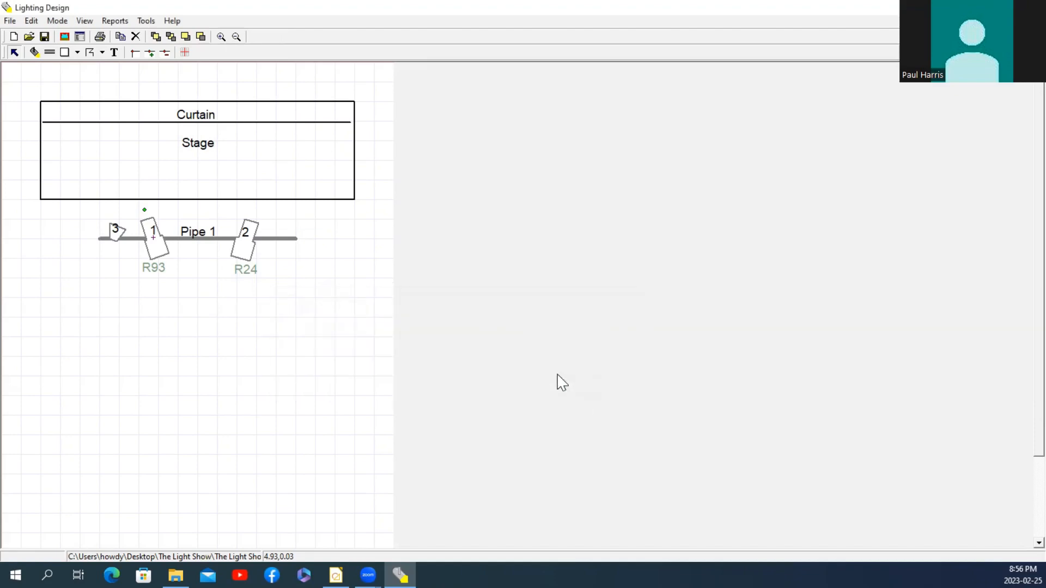
Hide the gel labels and show them again to refresh the plan
click(81, 21)
click(92, 72)
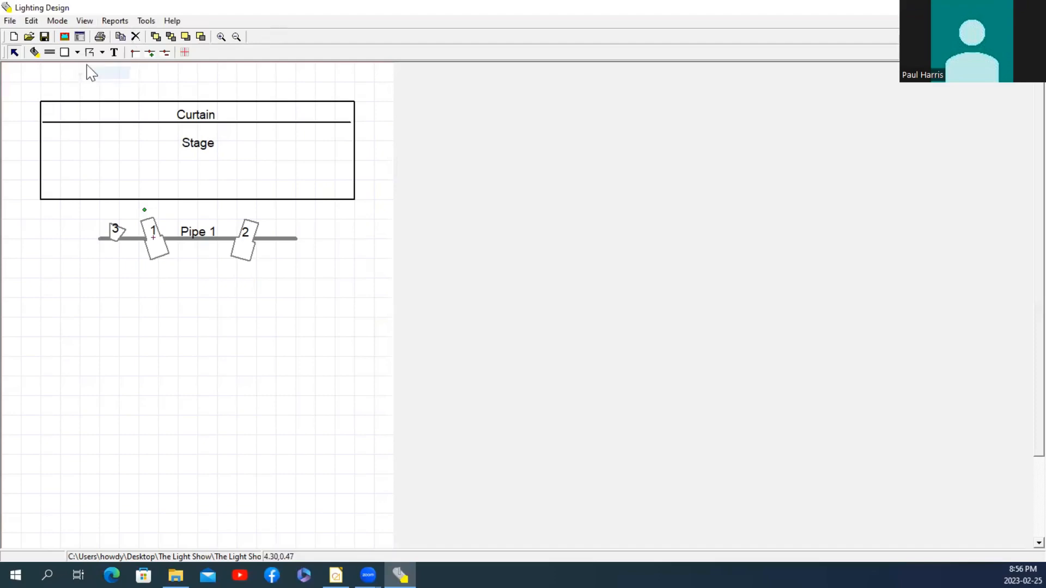
click(85, 21)
click(96, 72)
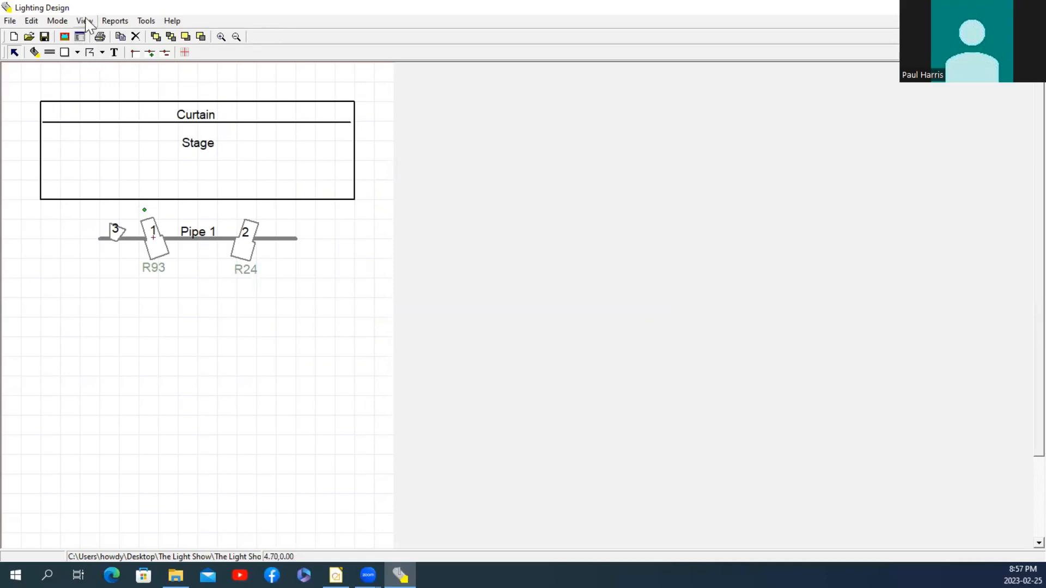
Save the plan under its existing name and exit the program
click(10, 21)
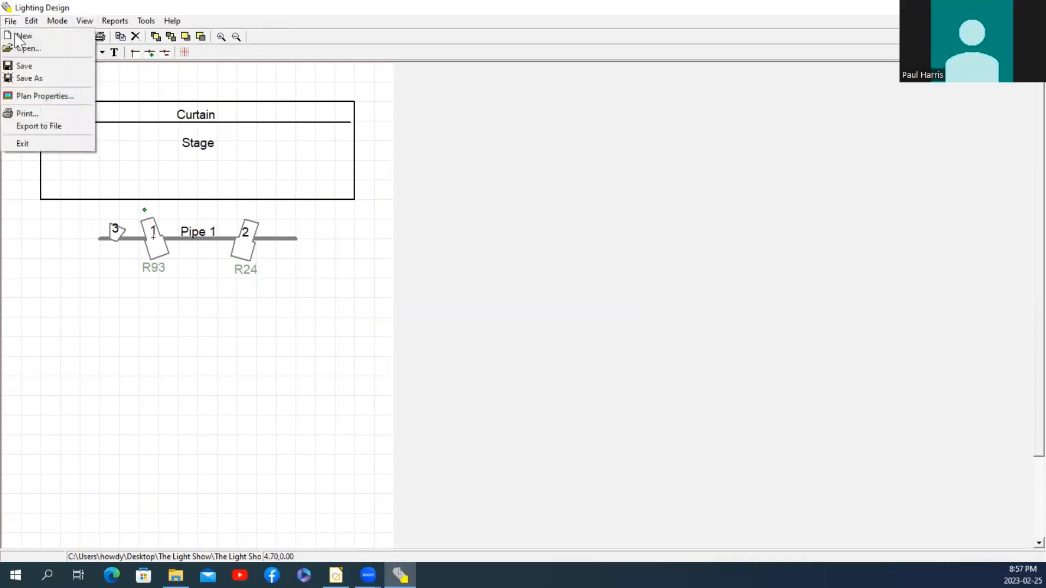
click(23, 69)
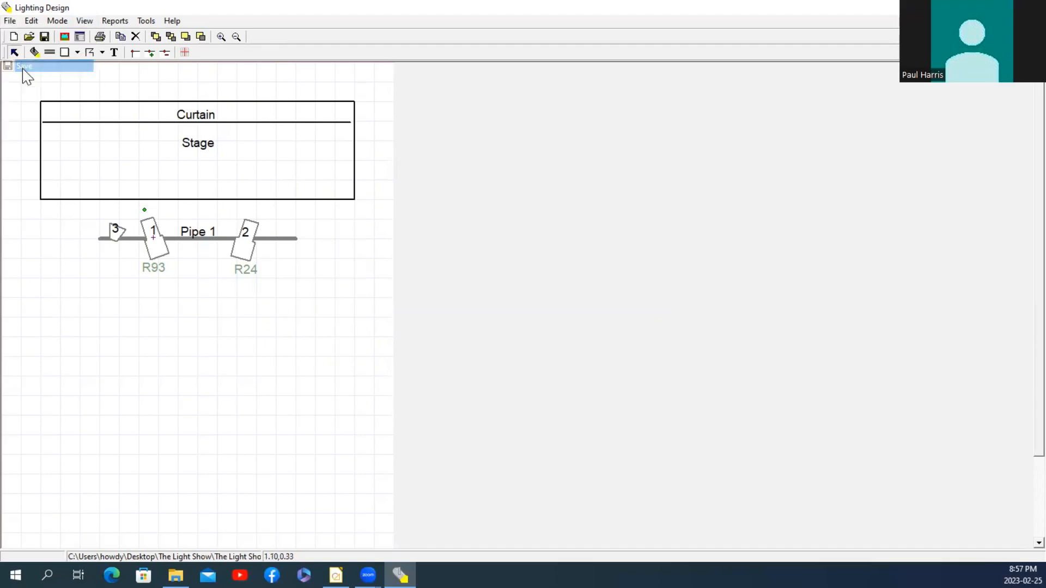
click(13, 23)
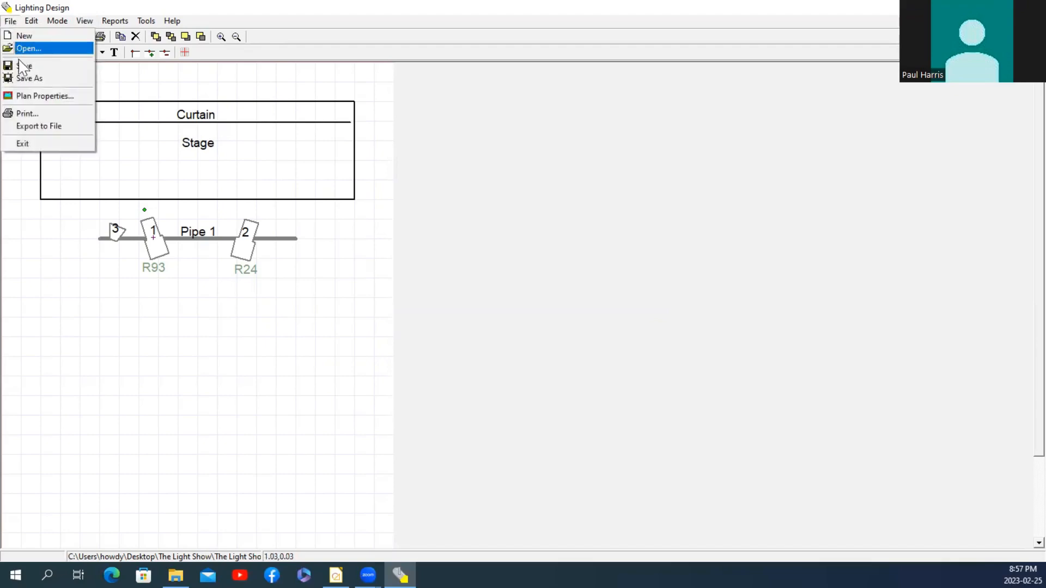
click(29, 143)
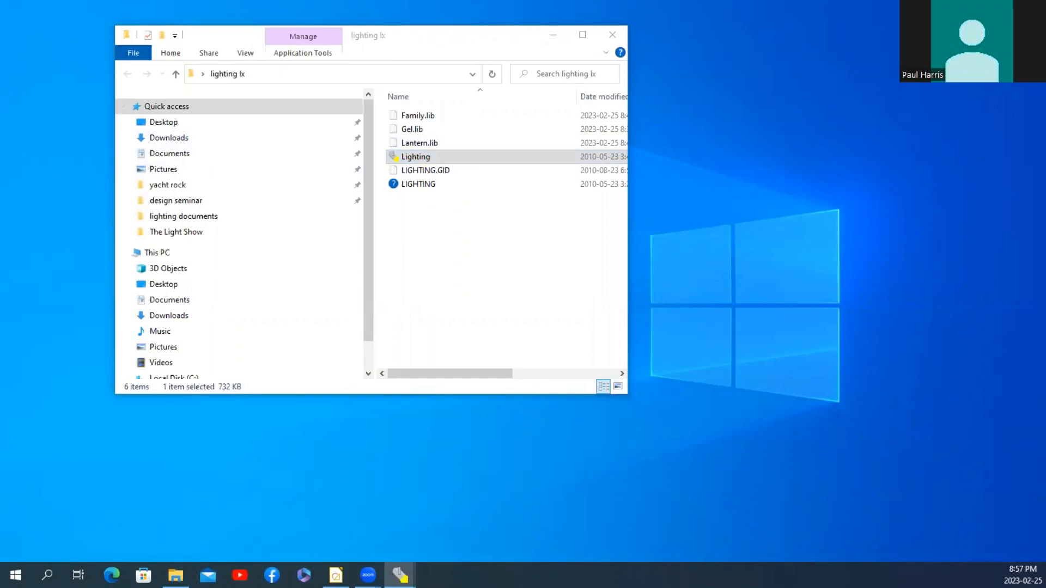
Relaunch Lighting Design from the lighting lx folder and hide the hint box
click(495, 158)
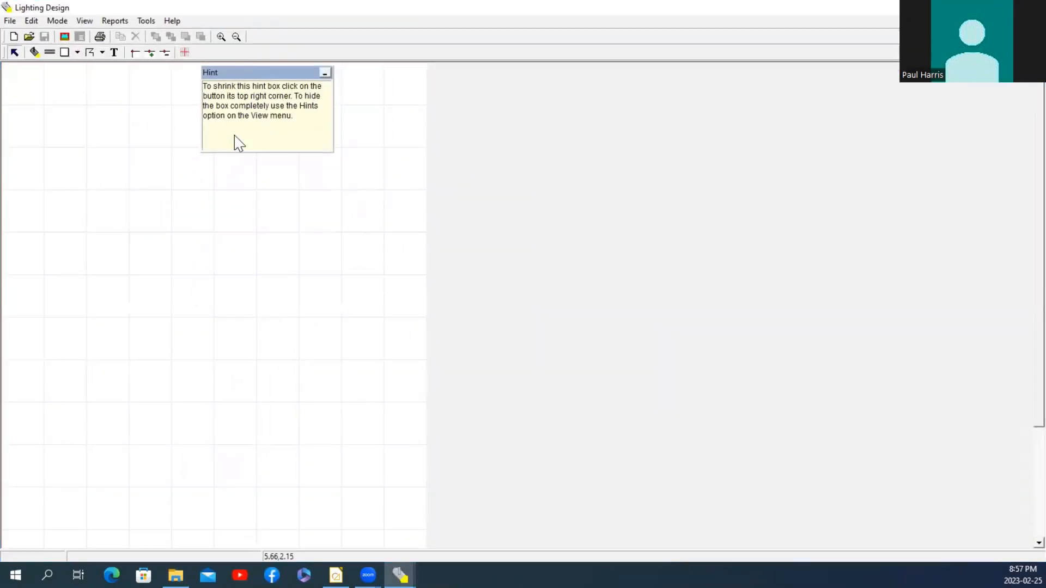
click(85, 21)
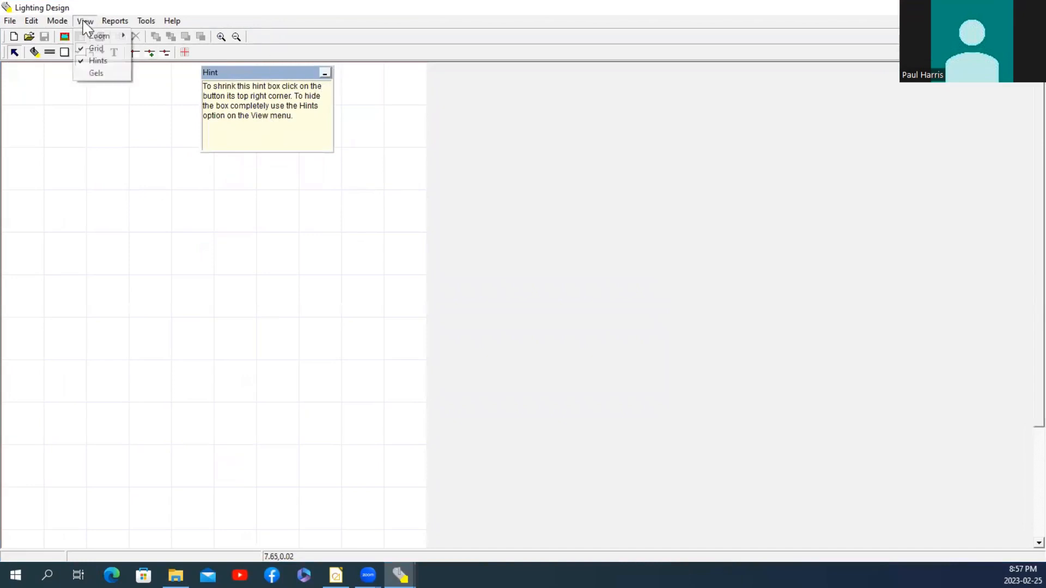
click(98, 61)
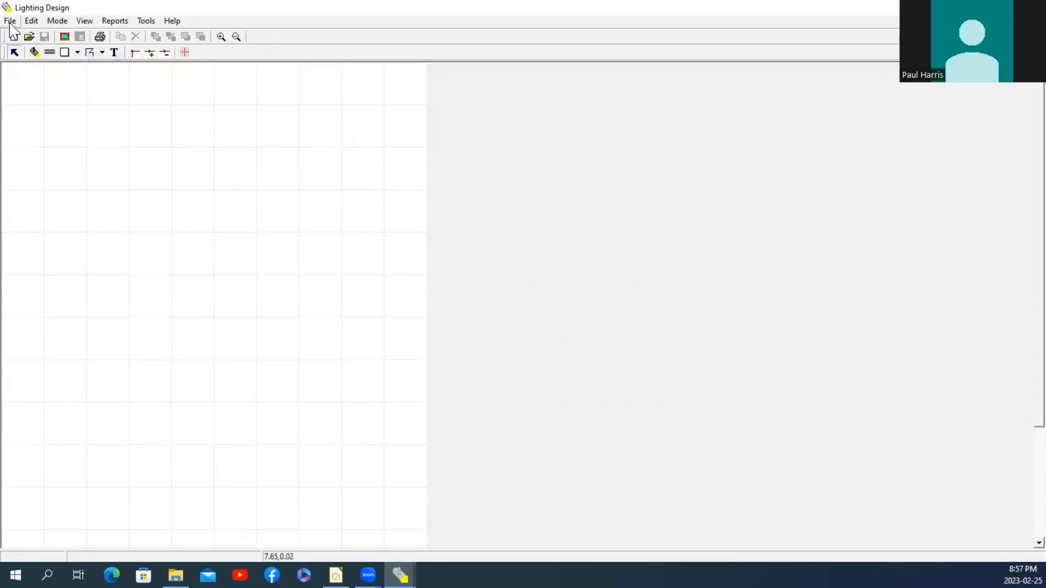
Open the saved plan The Light Show.ldf from The Light Show folder
click(9, 21)
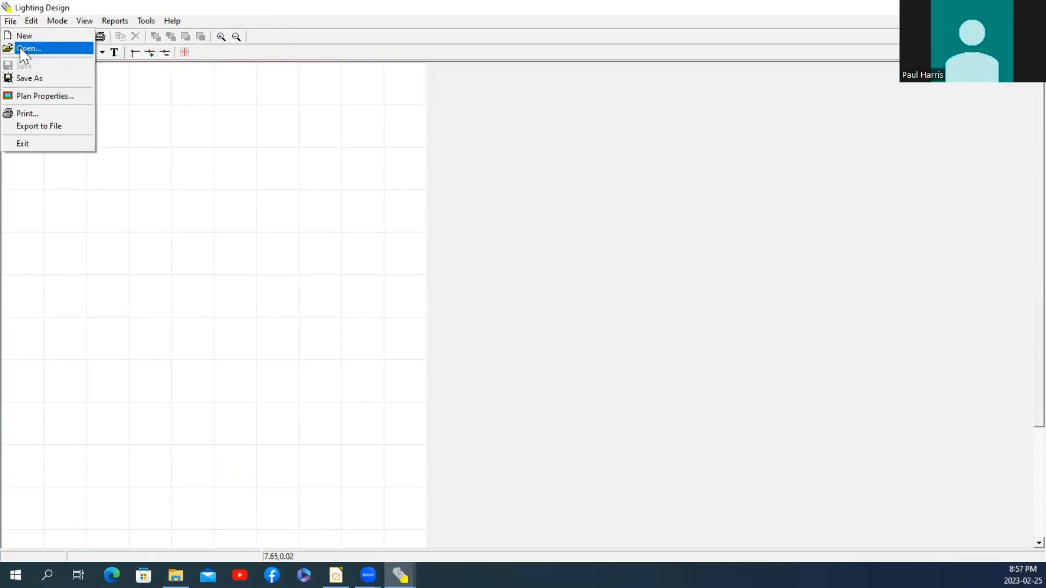
click(23, 49)
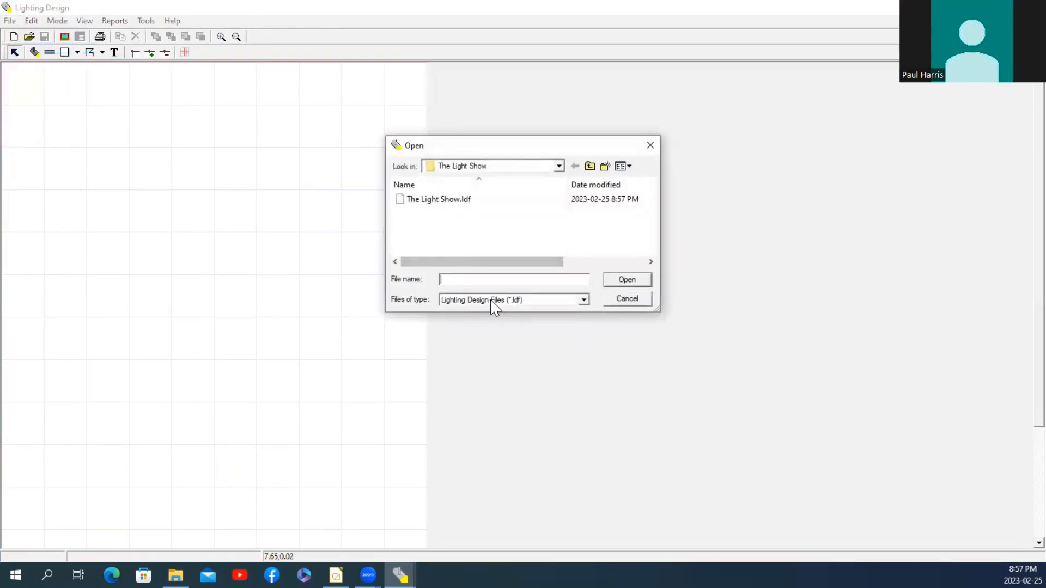
click(438, 199)
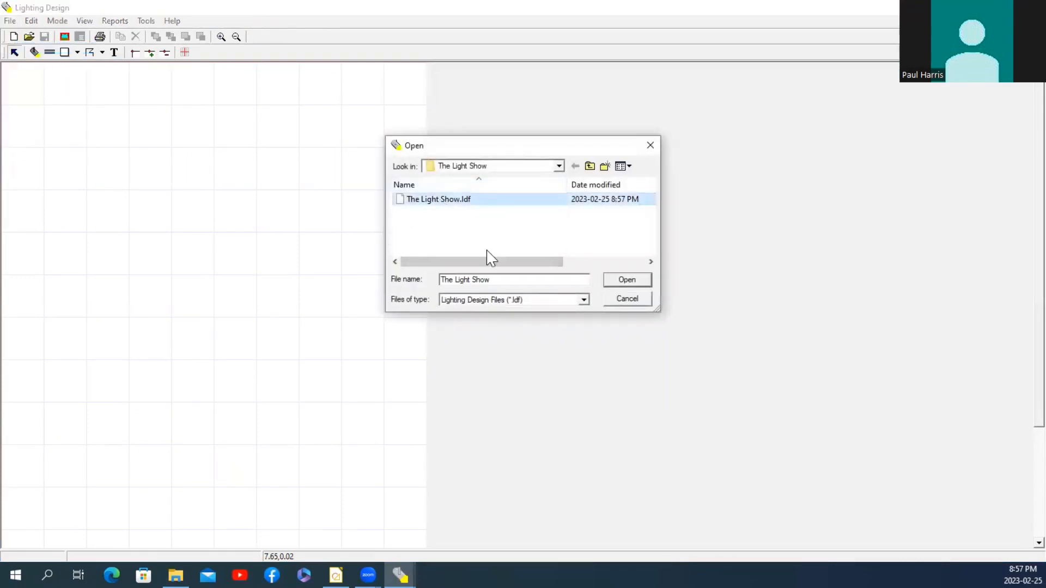
click(615, 284)
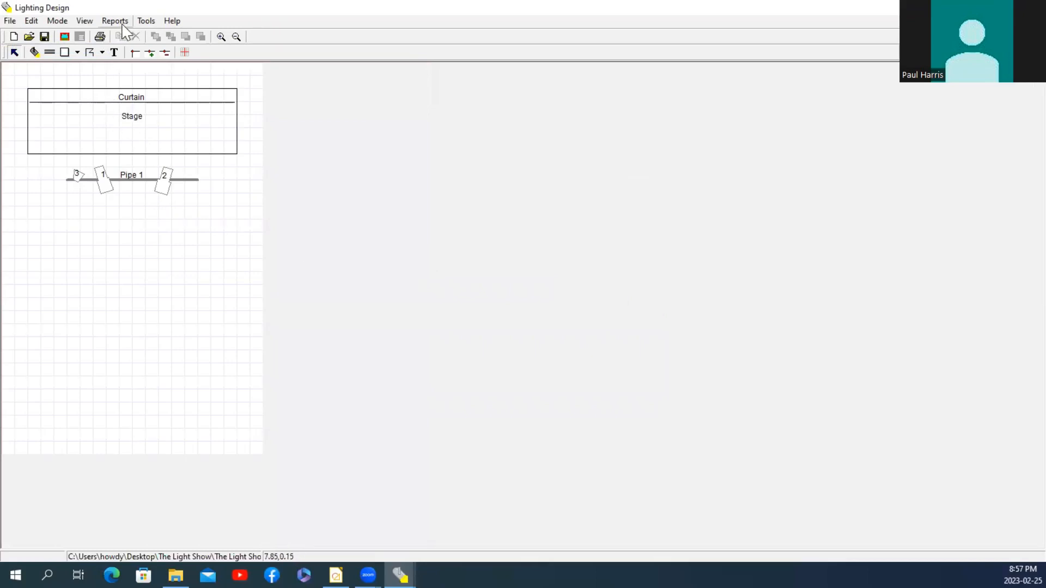
Show the gel labels next to the lanterns on the enlarged plan
click(221, 37)
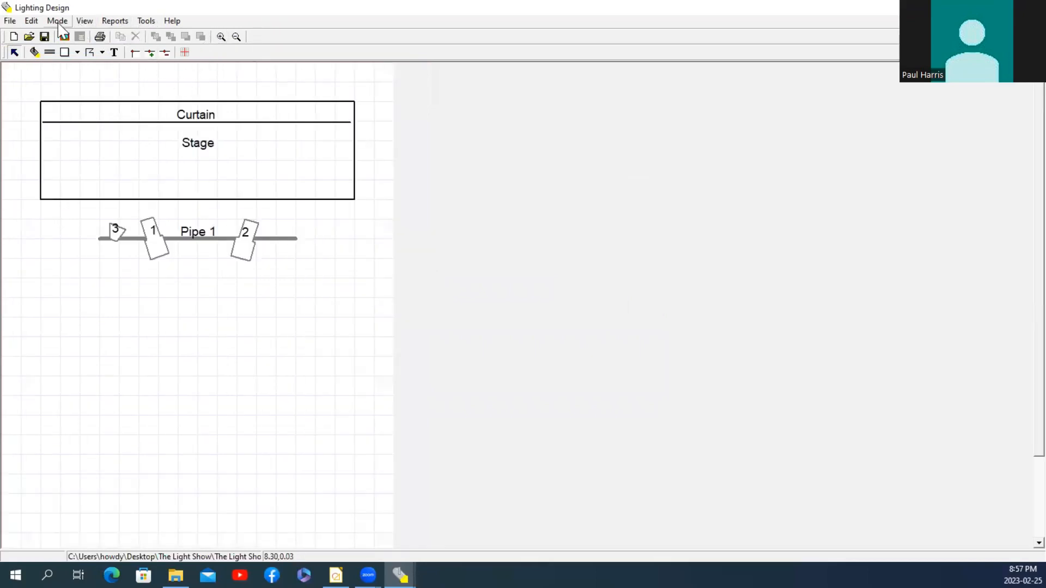
click(85, 20)
click(97, 73)
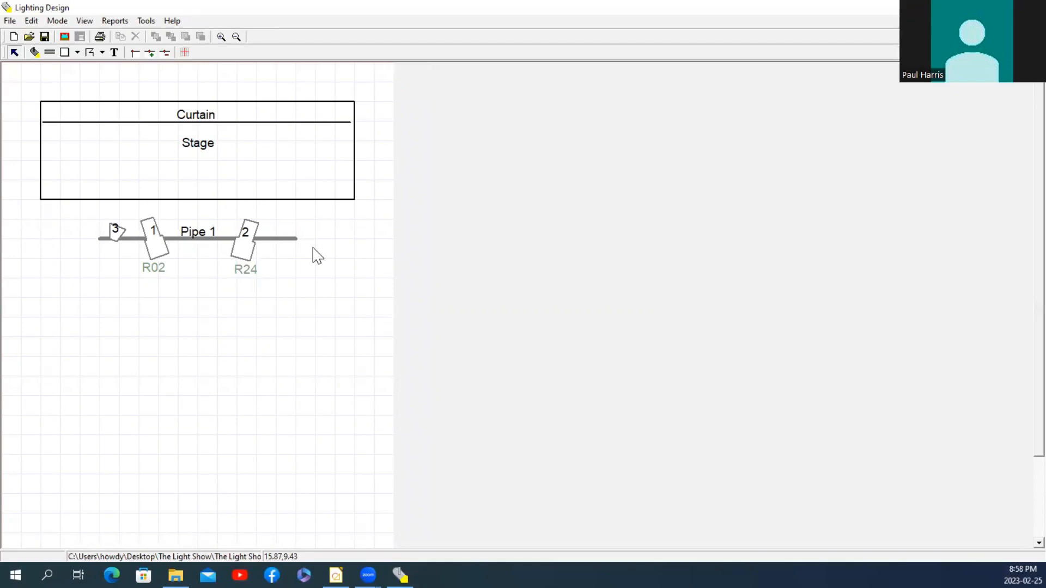
Select lanterns 3, 1 and 2 together on Pipe 1 and clear the selection
click(117, 240)
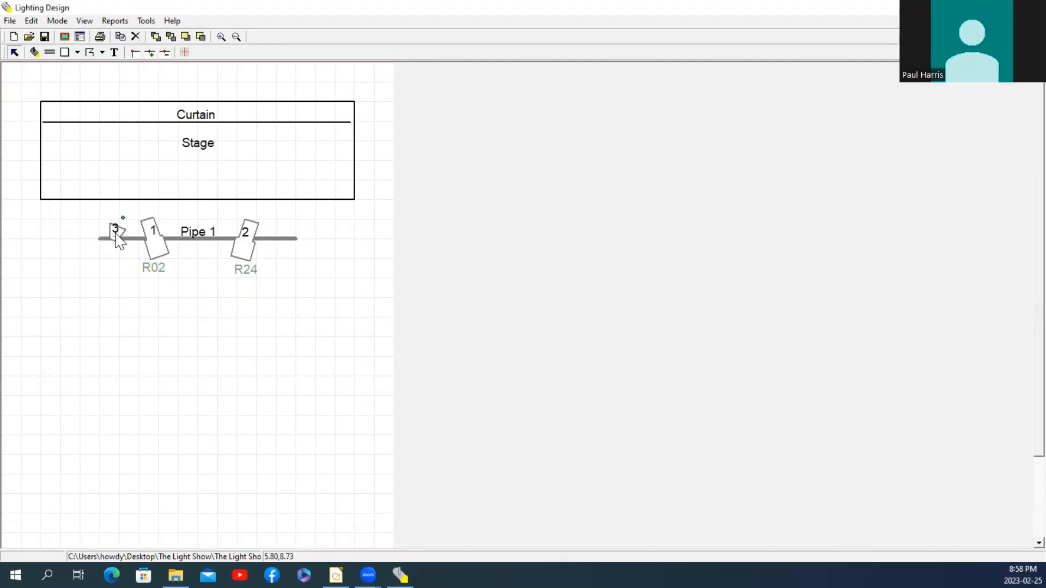
ctrl+click(156, 239)
ctrl+click(247, 239)
click(212, 382)
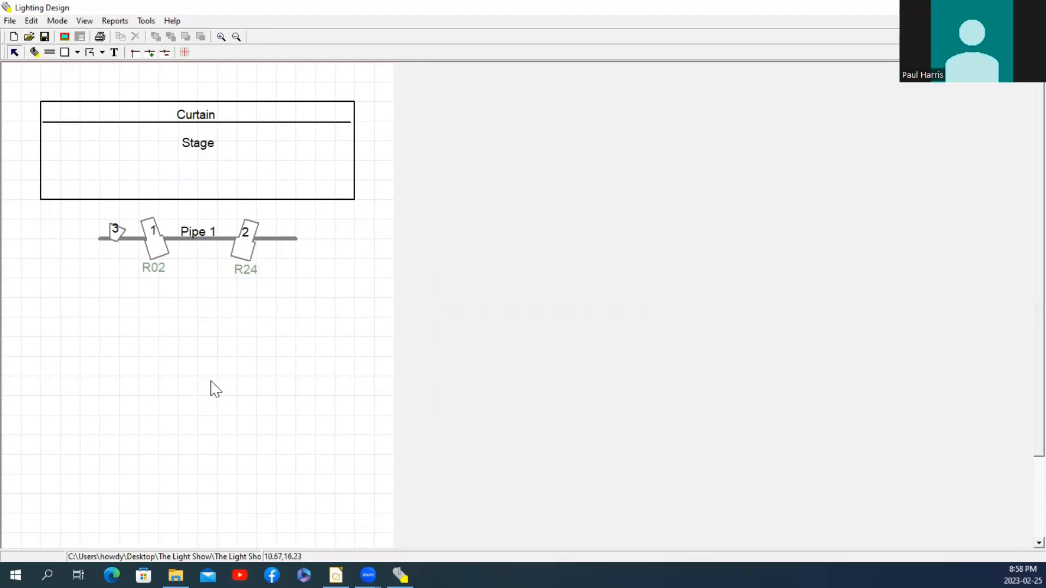